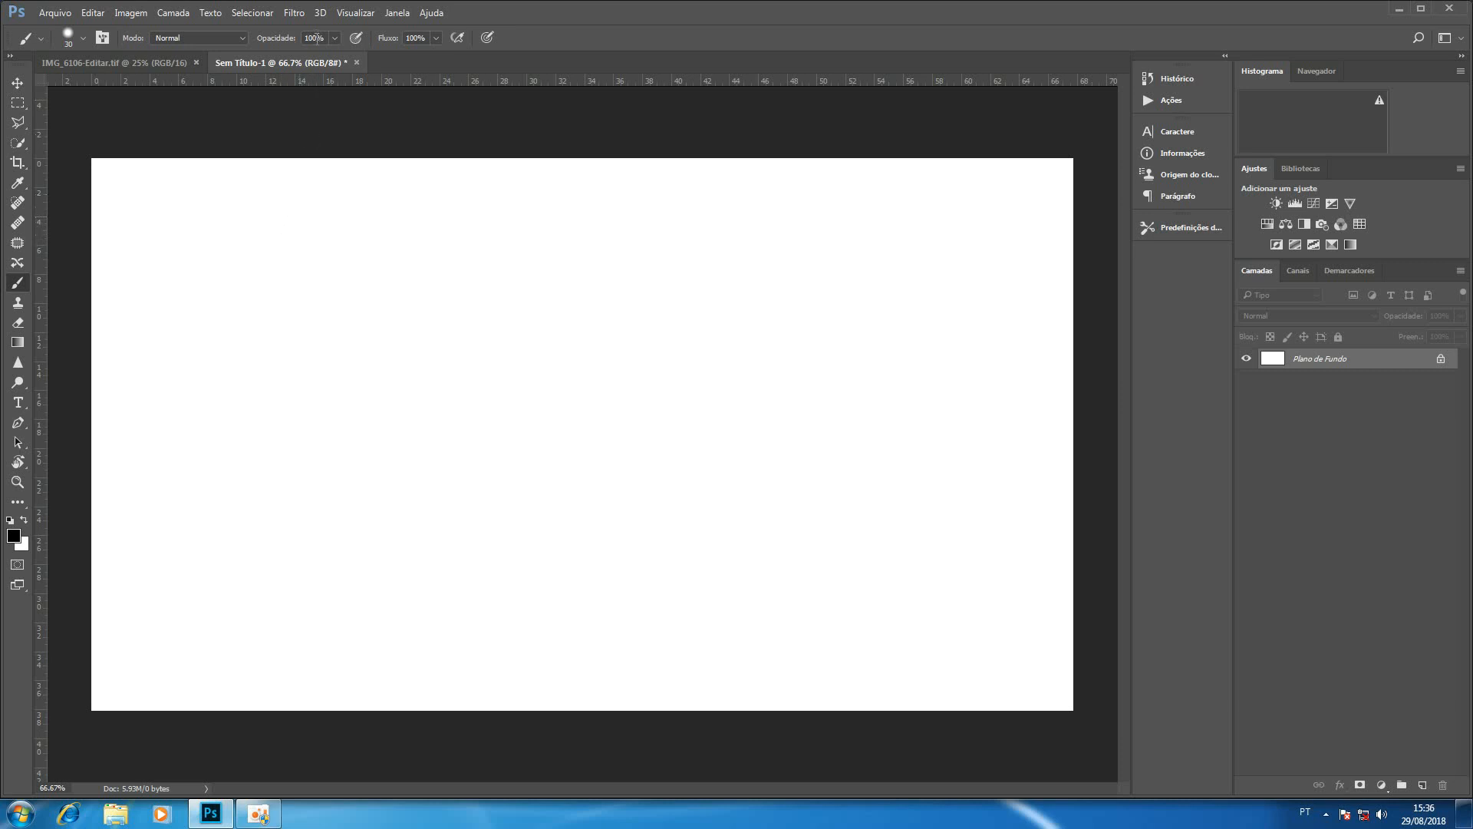
Paint a looping black stroke at 100% opacity and a patch of overlapping strokes beside it at 50% opacity.
mouse_move(283, 236)
left_mouse_down()
mouse_move(298, 310)
mouse_move(326, 242)
mouse_move(402, 283)
mouse_move(413, 317)
mouse_move(445, 277)
mouse_move(488, 307)
left_mouse_up()
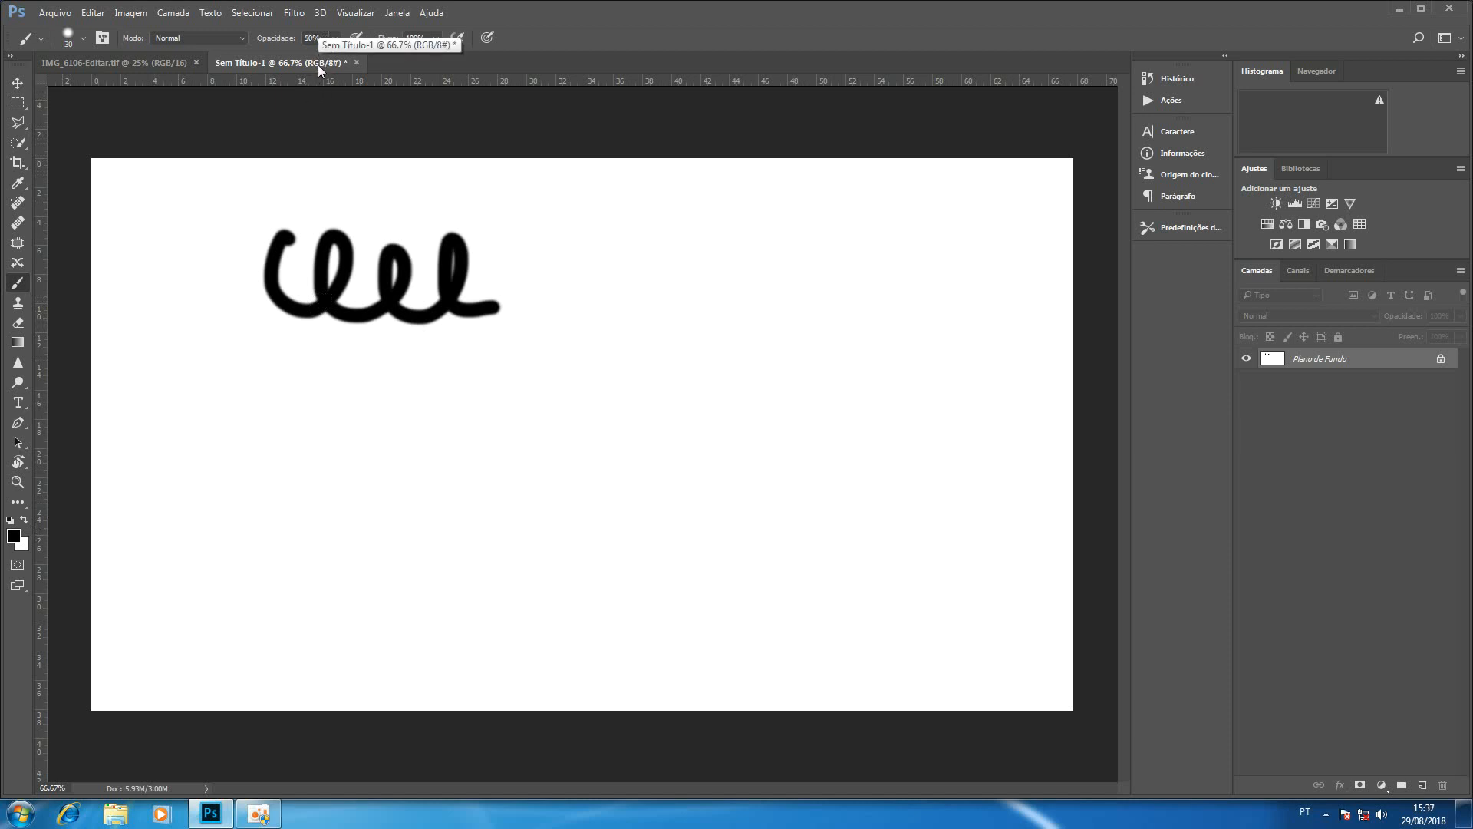
key("5")
mouse_move(553, 311)
left_mouse_down()
mouse_move(616, 242)
mouse_move(596, 290)
mouse_move(646, 309)
mouse_move(675, 243)
mouse_move(652, 275)
mouse_move(697, 321)
mouse_move(739, 263)
mouse_move(724, 255)
mouse_move(732, 317)
mouse_move(807, 301)
mouse_move(811, 245)
mouse_move(779, 291)
mouse_move(826, 301)
mouse_move(806, 313)
mouse_move(783, 285)
mouse_move(817, 250)
mouse_move(625, 306)
mouse_move(671, 247)
mouse_move(640, 286)
mouse_move(702, 275)
mouse_move(681, 264)
mouse_move(725, 275)
mouse_move(699, 278)
mouse_move(763, 270)
mouse_move(742, 290)
mouse_move(801, 259)
mouse_move(773, 298)
mouse_move(830, 261)
mouse_move(806, 311)
mouse_move(849, 264)
mouse_move(790, 305)
mouse_move(775, 258)
mouse_move(771, 284)
mouse_move(703, 313)
mouse_move(665, 307)
mouse_move(660, 285)
mouse_move(618, 285)
mouse_move(602, 251)
mouse_move(629, 291)
left_mouse_up()
mouse_move(607, 242)
left_mouse_down()
mouse_move(564, 299)
mouse_move(571, 271)
mouse_move(708, 267)
mouse_move(801, 290)
mouse_move(798, 261)
mouse_move(844, 261)
mouse_move(865, 305)
mouse_move(849, 294)
mouse_move(860, 258)
mouse_move(837, 312)
mouse_move(794, 307)
mouse_move(761, 253)
mouse_move(725, 303)
mouse_move(700, 245)
mouse_move(620, 308)
mouse_move(614, 234)
mouse_move(619, 295)
mouse_move(615, 283)
mouse_move(748, 276)
mouse_move(785, 303)
mouse_move(857, 278)
left_mouse_up()
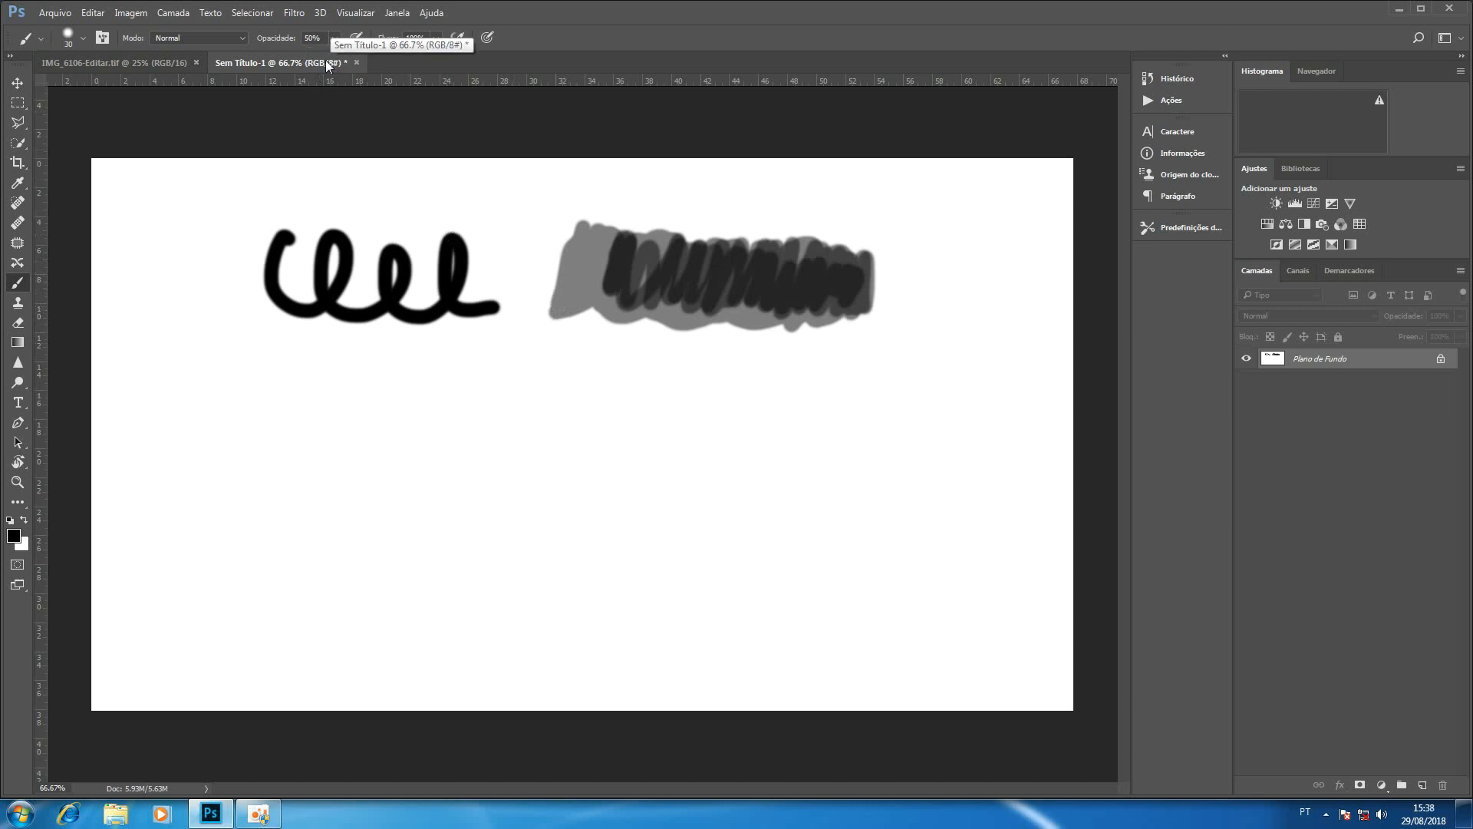
Paint test strokes at 100% opacity with 50% and 10% flow, plus overlapping round patches at 50% opacity and 10% flow.
key("0")
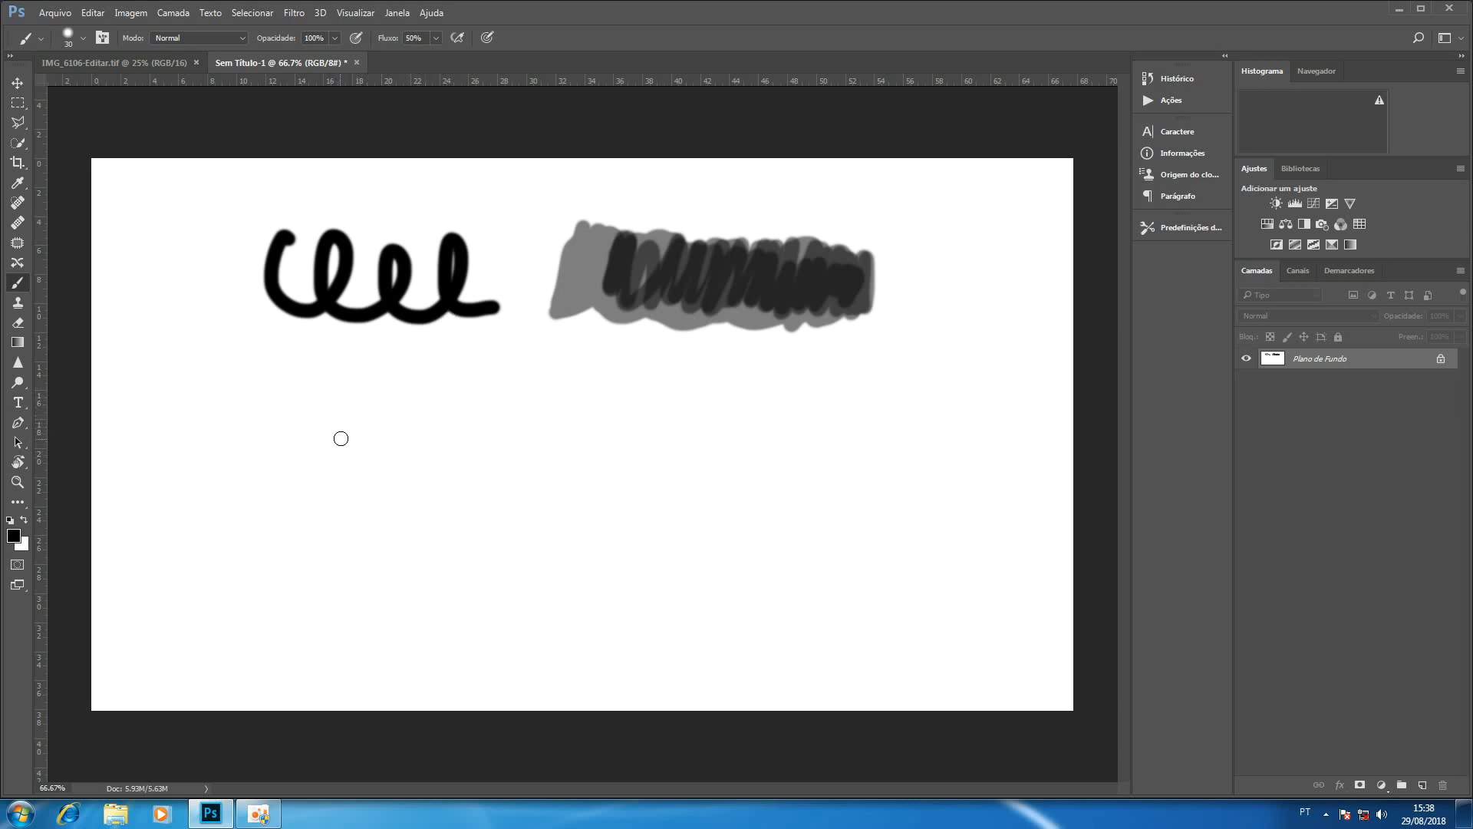
mouse_move(323, 446)
left_mouse_down()
mouse_move(370, 452)
mouse_move(461, 419)
mouse_move(475, 354)
mouse_move(443, 402)
mouse_move(487, 453)
mouse_move(501, 378)
mouse_move(461, 446)
mouse_move(489, 374)
mouse_move(462, 443)
mouse_move(504, 391)
mouse_move(501, 377)
mouse_move(460, 383)
mouse_move(437, 428)
mouse_move(455, 468)
mouse_move(502, 377)
mouse_move(455, 400)
mouse_move(451, 366)
mouse_move(399, 423)
mouse_move(431, 439)
mouse_move(467, 365)
mouse_move(462, 406)
mouse_move(455, 372)
mouse_move(549, 476)
mouse_move(713, 526)
mouse_move(929, 559)
mouse_move(965, 484)
mouse_move(798, 586)
mouse_move(626, 626)
mouse_move(438, 576)
mouse_move(481, 595)
mouse_move(440, 605)
mouse_move(452, 582)
mouse_move(458, 607)
mouse_move(496, 591)
mouse_move(463, 573)
mouse_move(485, 574)
mouse_move(493, 605)
left_mouse_up()
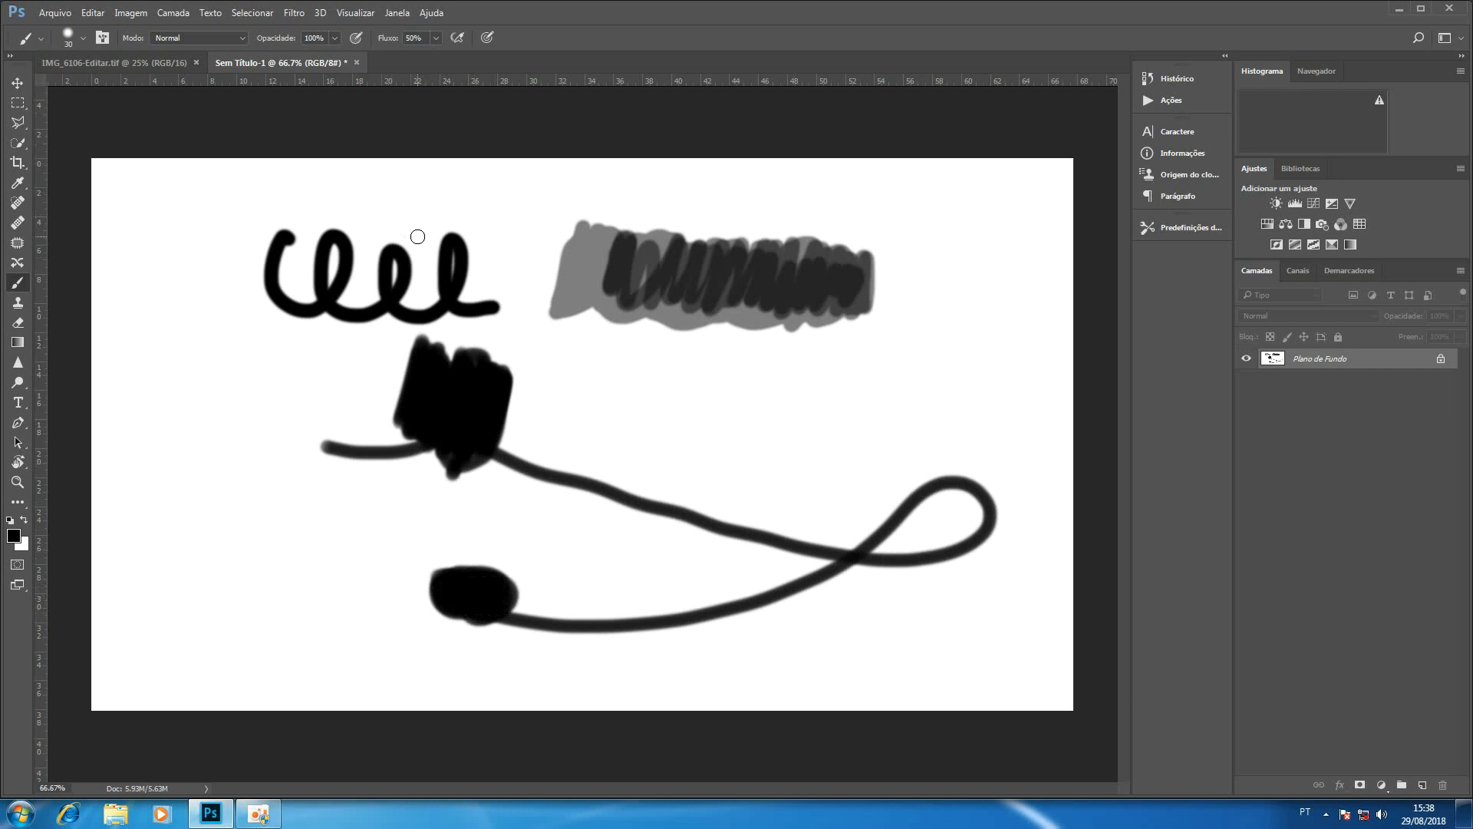
key("shift+1")
mouse_move(640, 403)
left_mouse_down()
mouse_move(708, 447)
mouse_move(767, 455)
mouse_move(795, 402)
mouse_move(750, 425)
mouse_move(778, 448)
mouse_move(798, 406)
mouse_move(761, 459)
mouse_move(797, 404)
mouse_move(758, 465)
mouse_move(783, 412)
mouse_move(760, 424)
mouse_move(755, 456)
mouse_move(788, 417)
mouse_move(771, 444)
left_mouse_up()
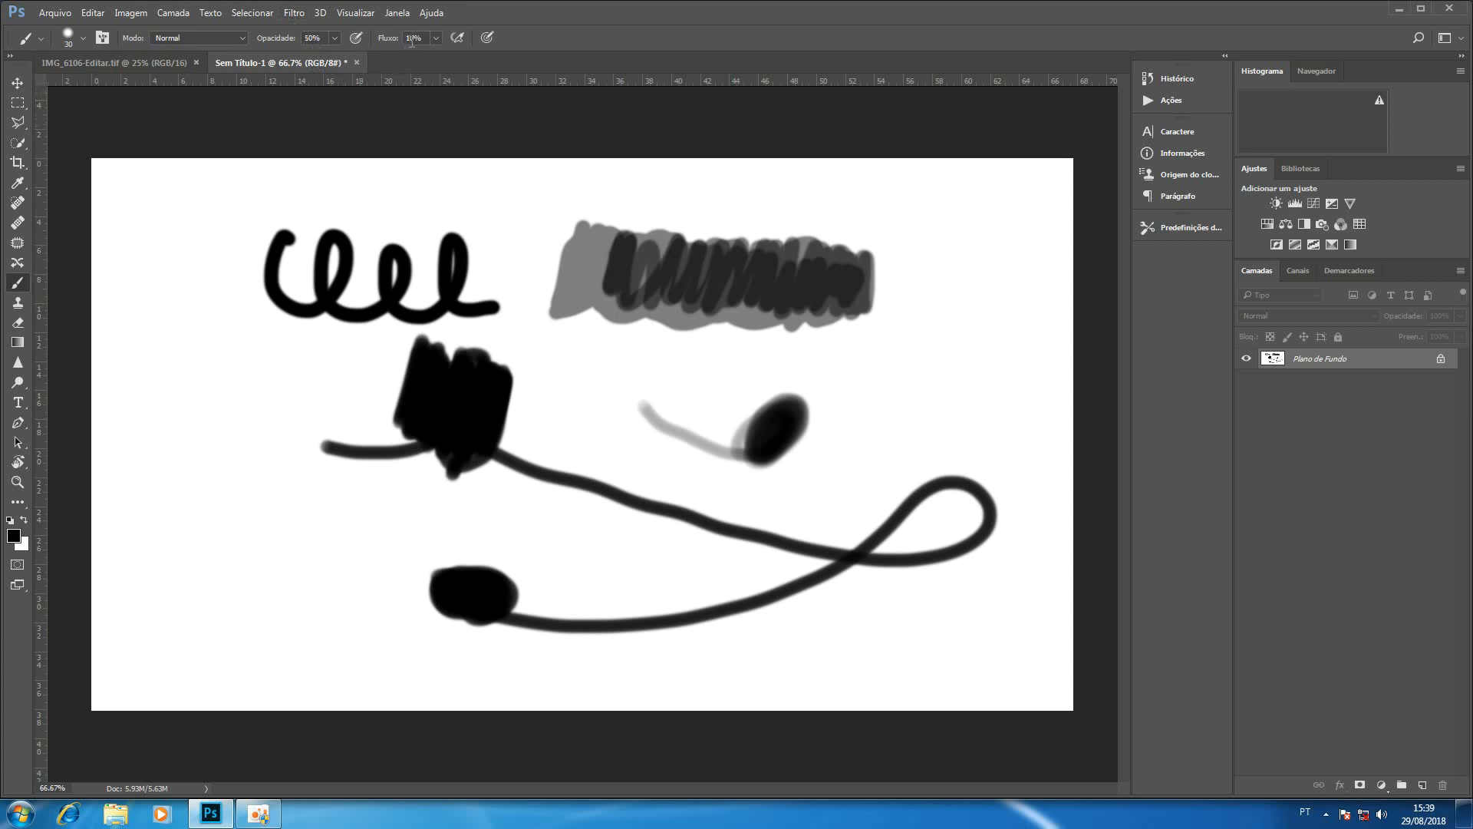
mouse_move(181, 351)
left_mouse_down()
mouse_move(187, 418)
mouse_move(220, 417)
mouse_move(221, 353)
mouse_move(194, 407)
mouse_move(238, 360)
mouse_move(201, 384)
mouse_move(226, 413)
mouse_move(205, 363)
mouse_move(239, 383)
mouse_move(204, 387)
mouse_move(208, 356)
mouse_move(226, 406)
mouse_move(222, 368)
mouse_move(213, 401)
left_mouse_up()
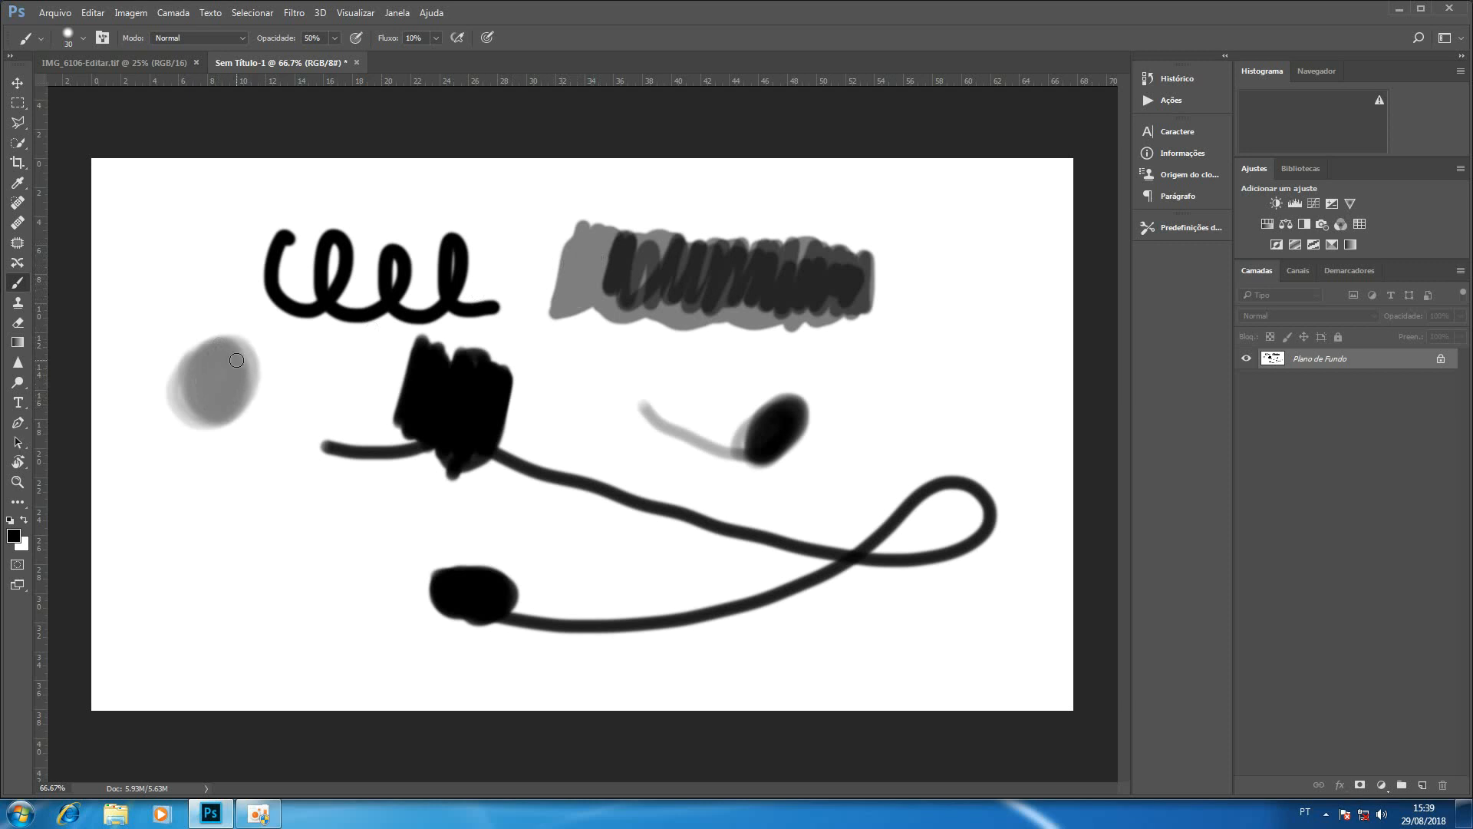
mouse_move(226, 355)
left_mouse_down()
mouse_move(248, 386)
mouse_move(244, 361)
mouse_move(218, 387)
mouse_move(236, 402)
left_mouse_up()
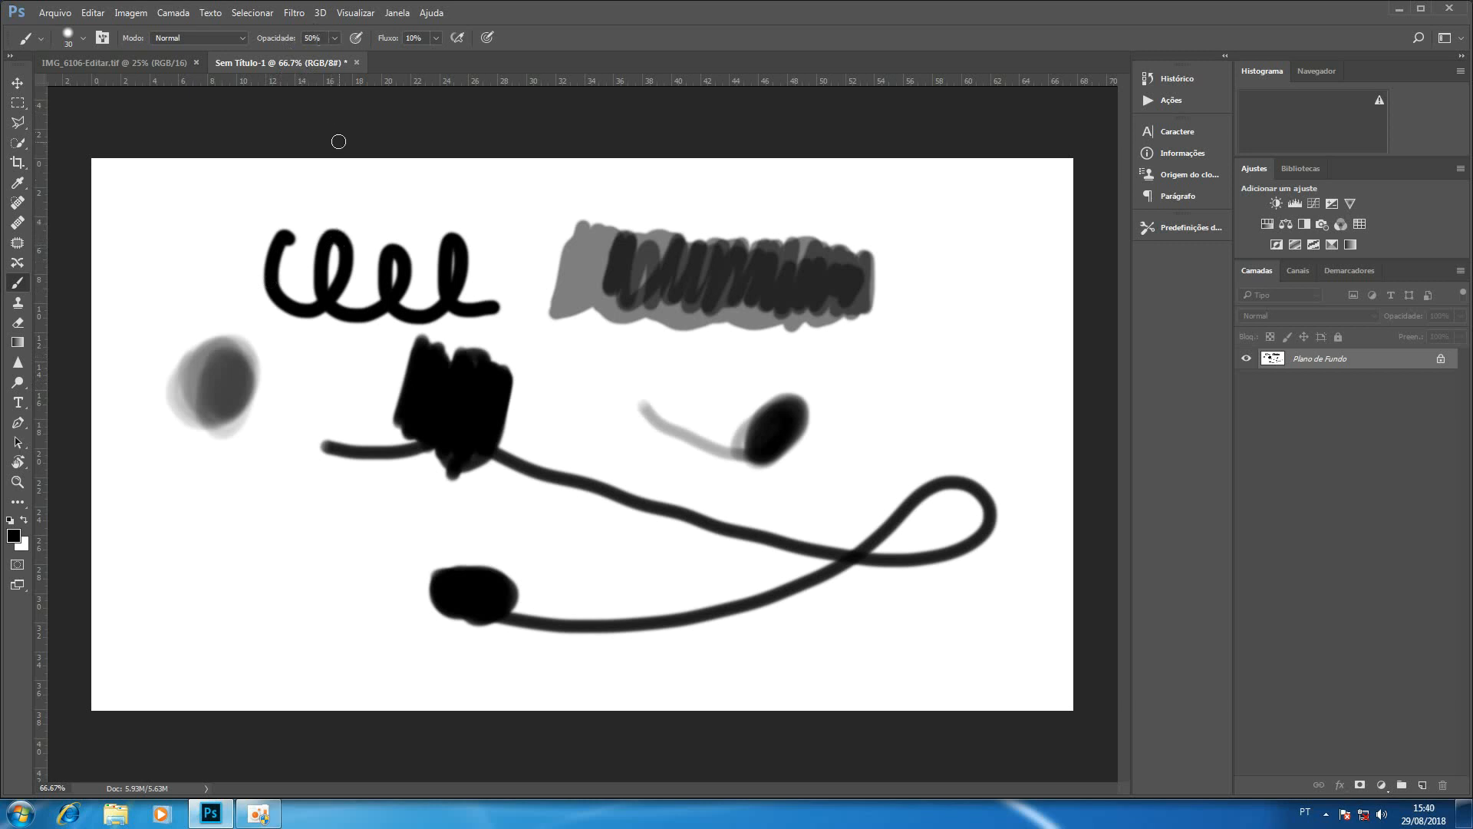
Paint small black patches below the gray circle with a 20 px brush at 100% opacity and 20% flow.
key("0")
key("bracketright")
left_click_drag(251, 489, 266, 550)
mouse_move(252, 497)
left_mouse_down()
mouse_move(274, 558)
mouse_move(254, 511)
left_mouse_up()
mouse_move(257, 533)
left_mouse_down()
mouse_move(216, 516)
mouse_move(253, 541)
left_mouse_up()
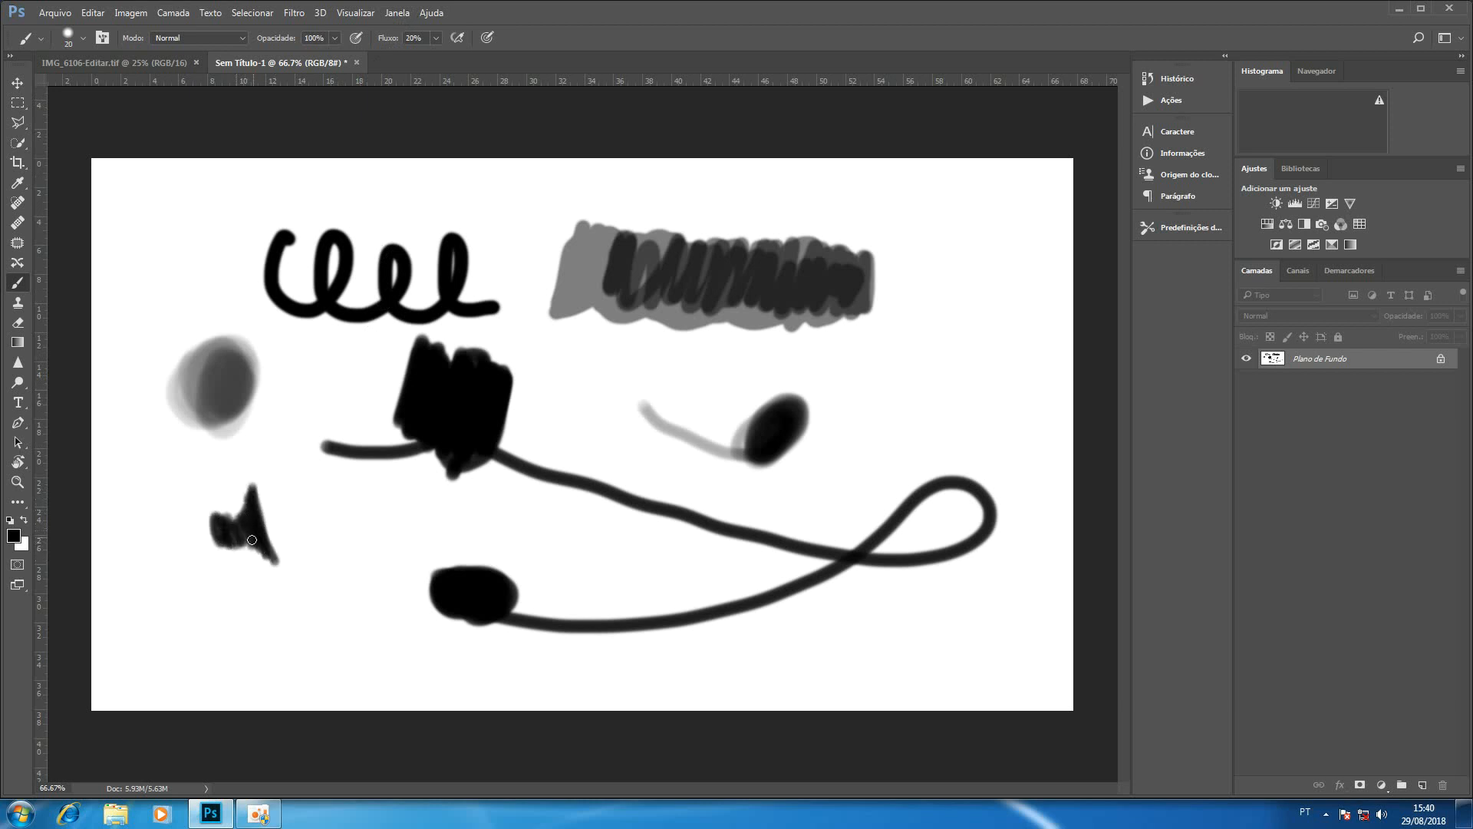
mouse_move(374, 500)
left_mouse_down()
mouse_move(389, 545)
mouse_move(372, 506)
mouse_move(392, 511)
mouse_move(383, 537)
mouse_move(382, 516)
mouse_move(408, 530)
left_mouse_up()
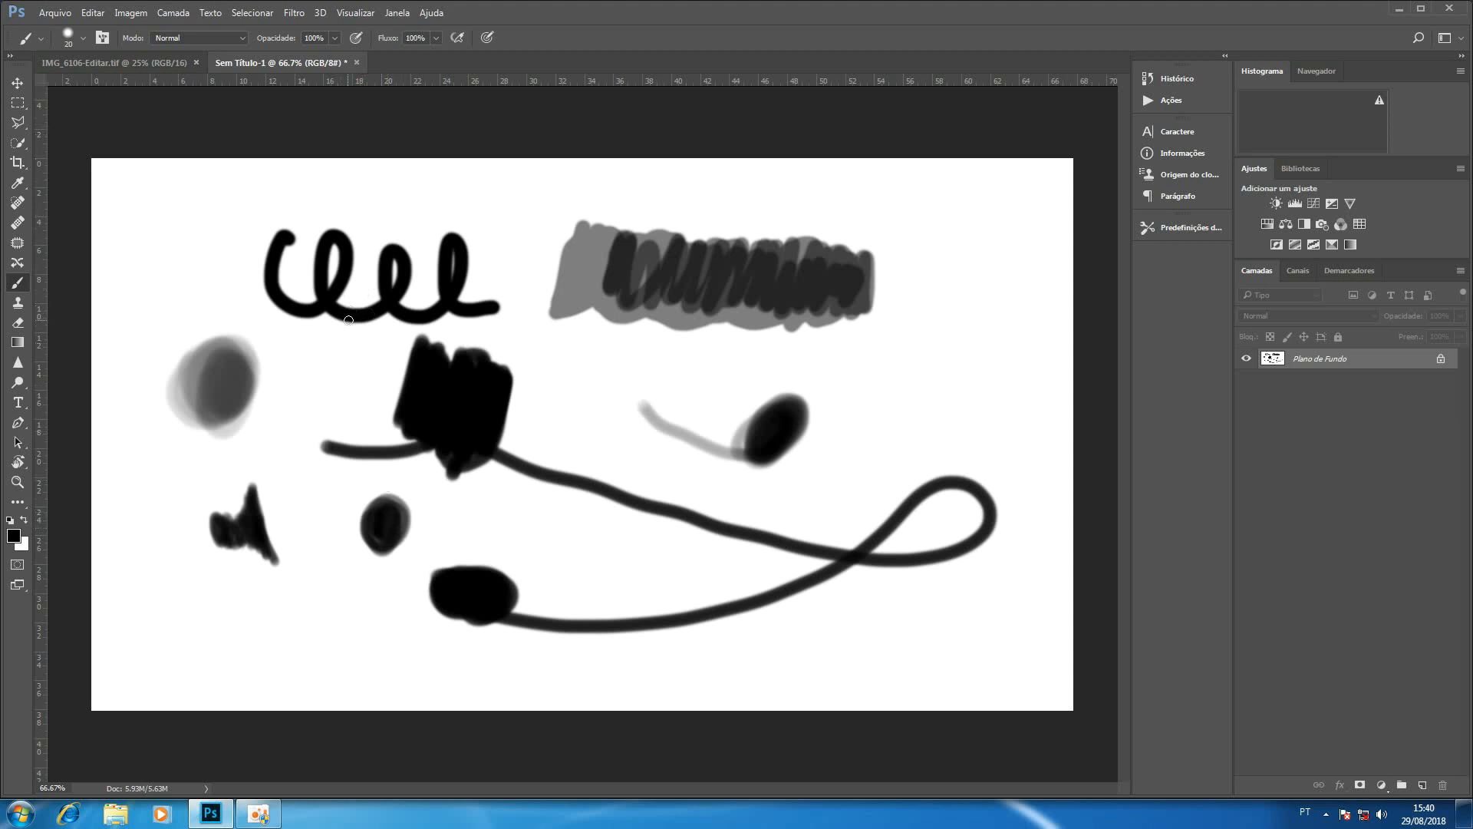
Paint a small gray oval beside the black block and a solid black oval after the loops at 100% opacity and flow.
key("2")
left_click_drag(575, 384, 559, 409)
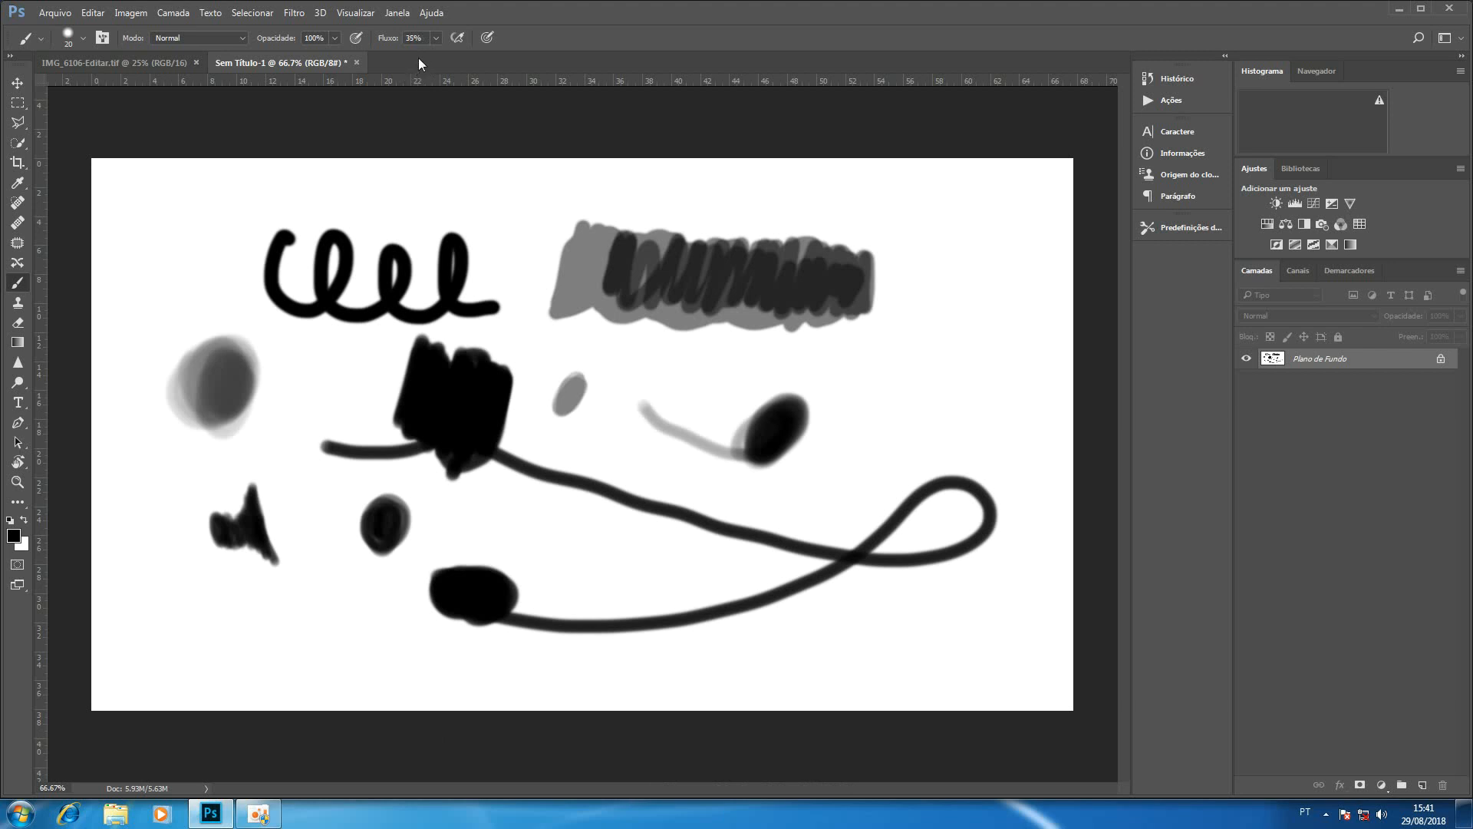
mouse_move(505, 259)
left_mouse_down()
mouse_move(539, 219)
mouse_move(540, 252)
left_mouse_up()
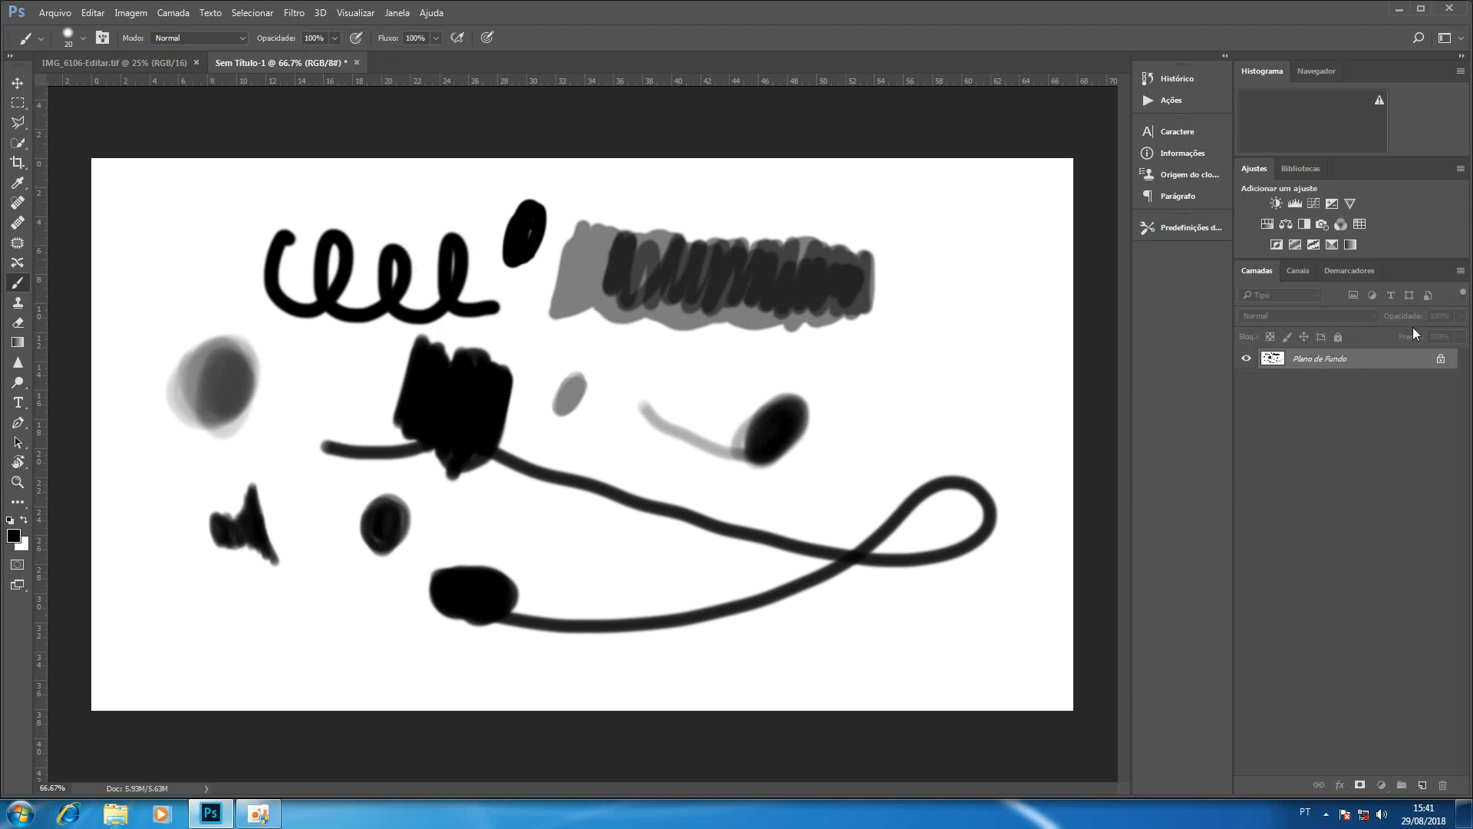
Unlock the background into a regular layer and try adjusting its layer opacity.
left_click(1441, 358)
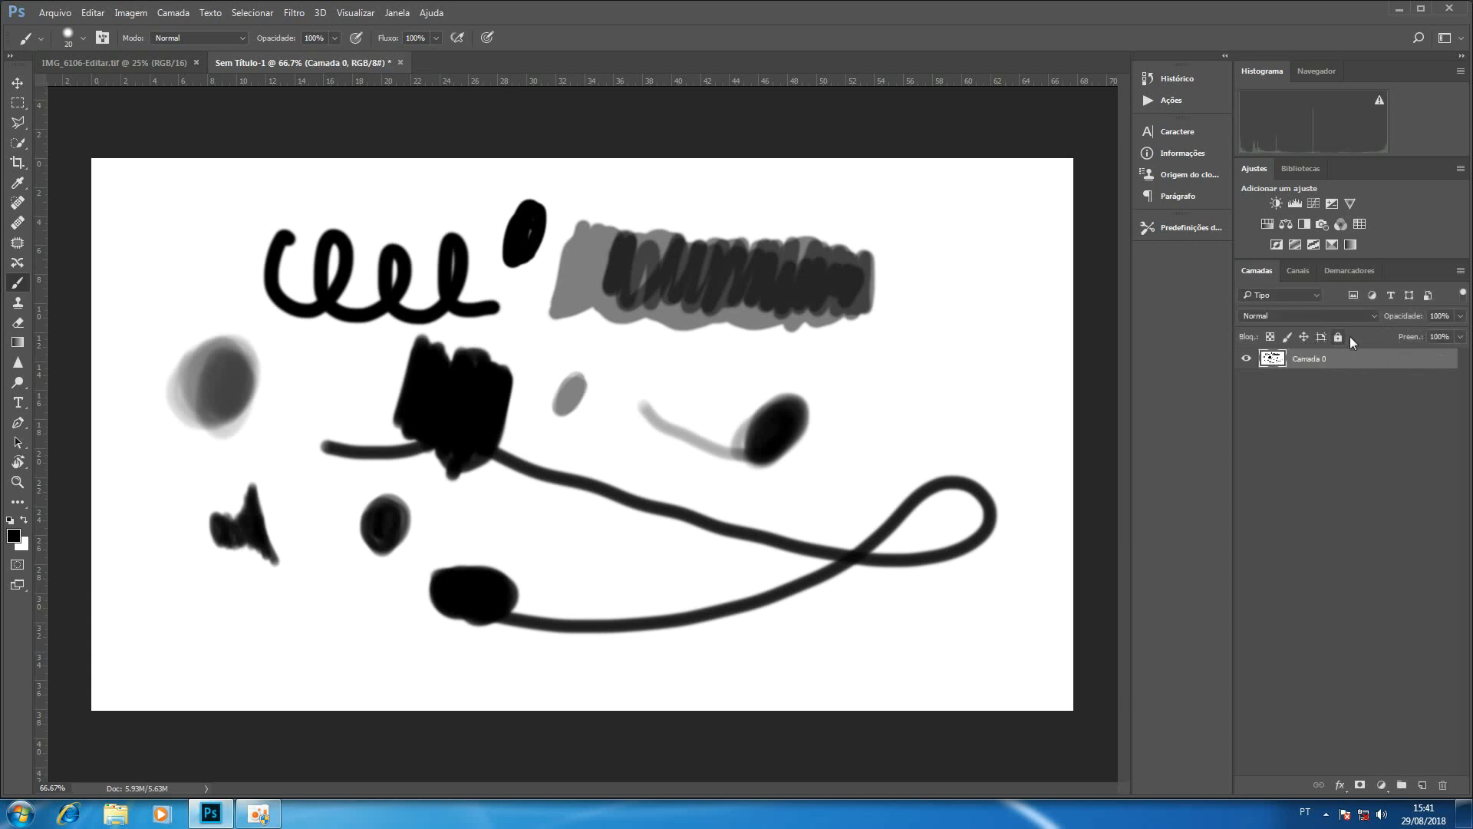
mouse_move(1416, 316)
left_mouse_down()
mouse_move(1379, 306)
mouse_move(1421, 325)
mouse_move(1432, 311)
left_mouse_up()
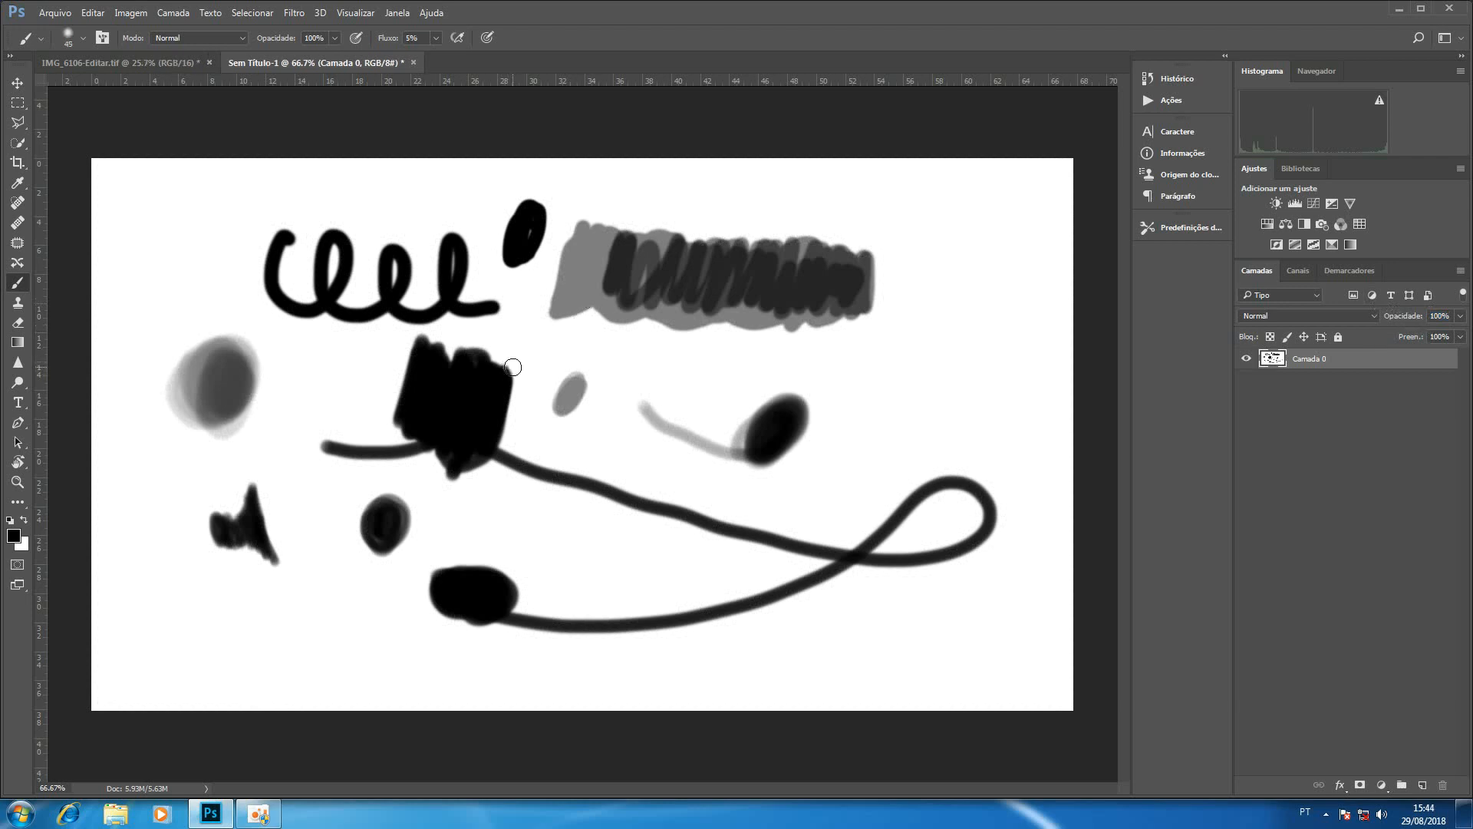
In IMG_6106-Editar.tif, add a Curves adjustment raising input 133 to output 167 and fill its mask with black.
left_click(113, 62)
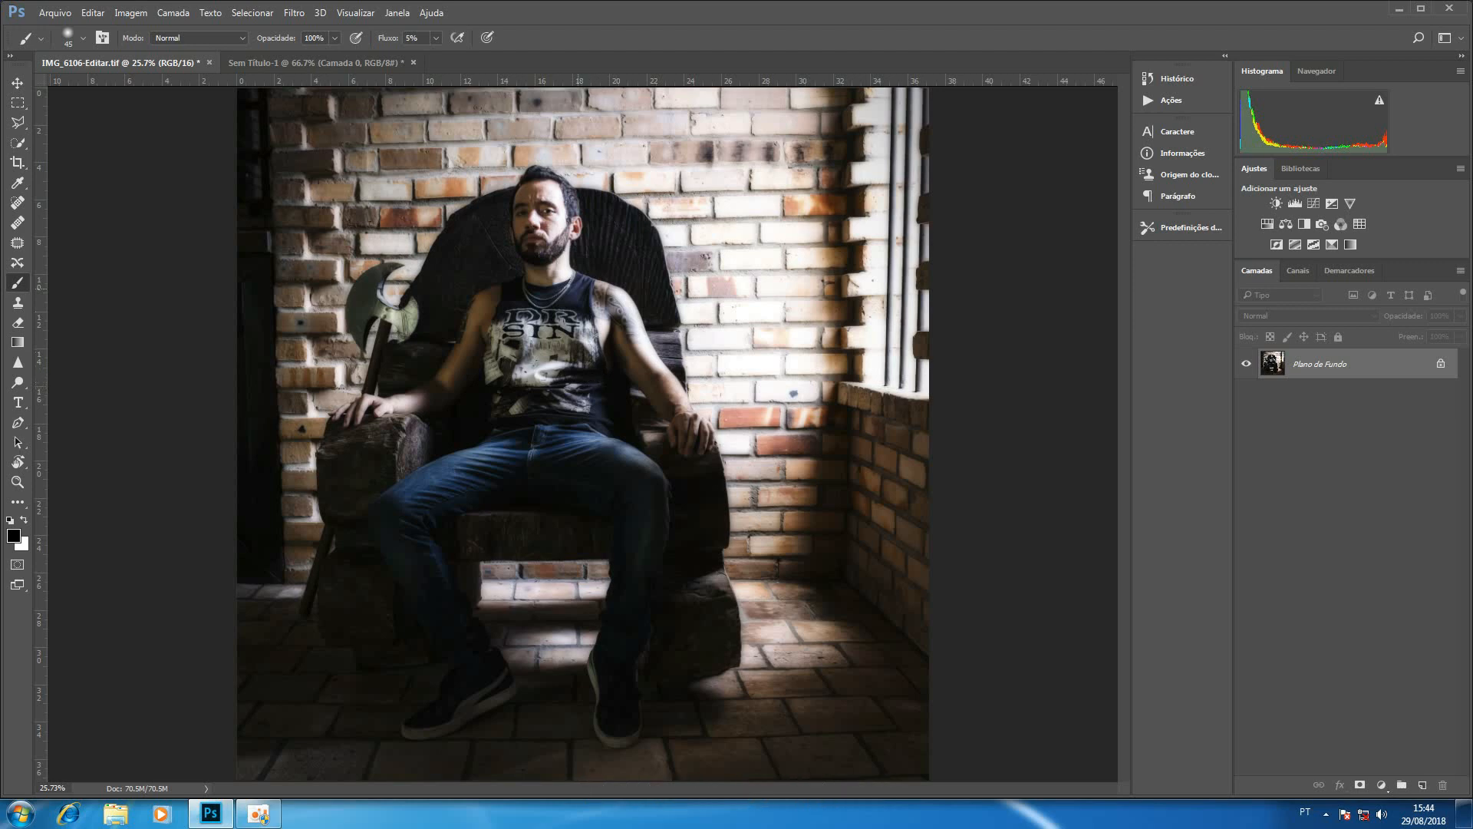
key("ctrl+space")
mouse_move(560, 255)
left_mouse_down()
mouse_move(618, 273)
mouse_move(595, 310)
mouse_move(659, 361)
left_mouse_up()
key("space")
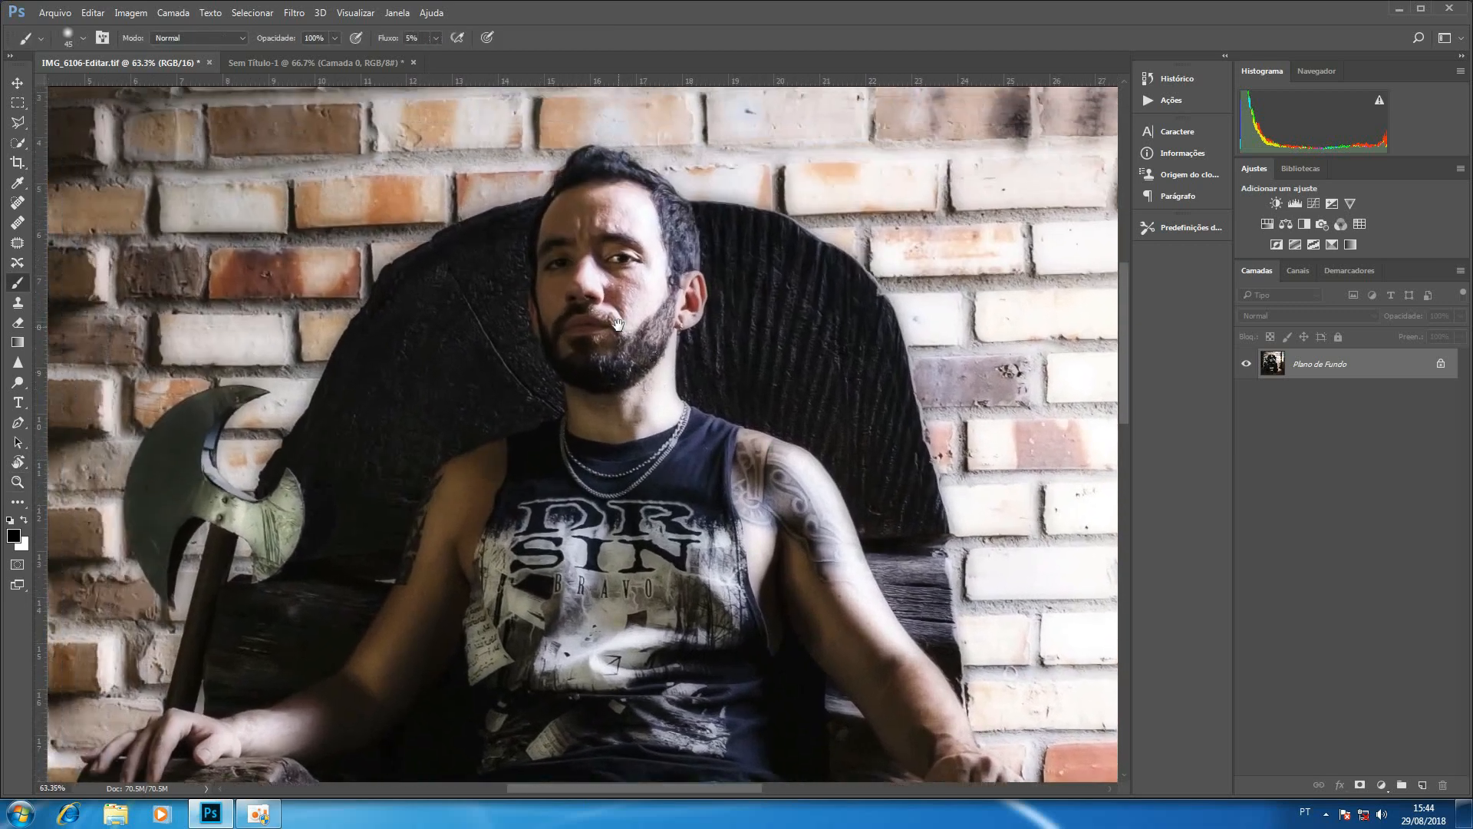
left_click(1314, 206)
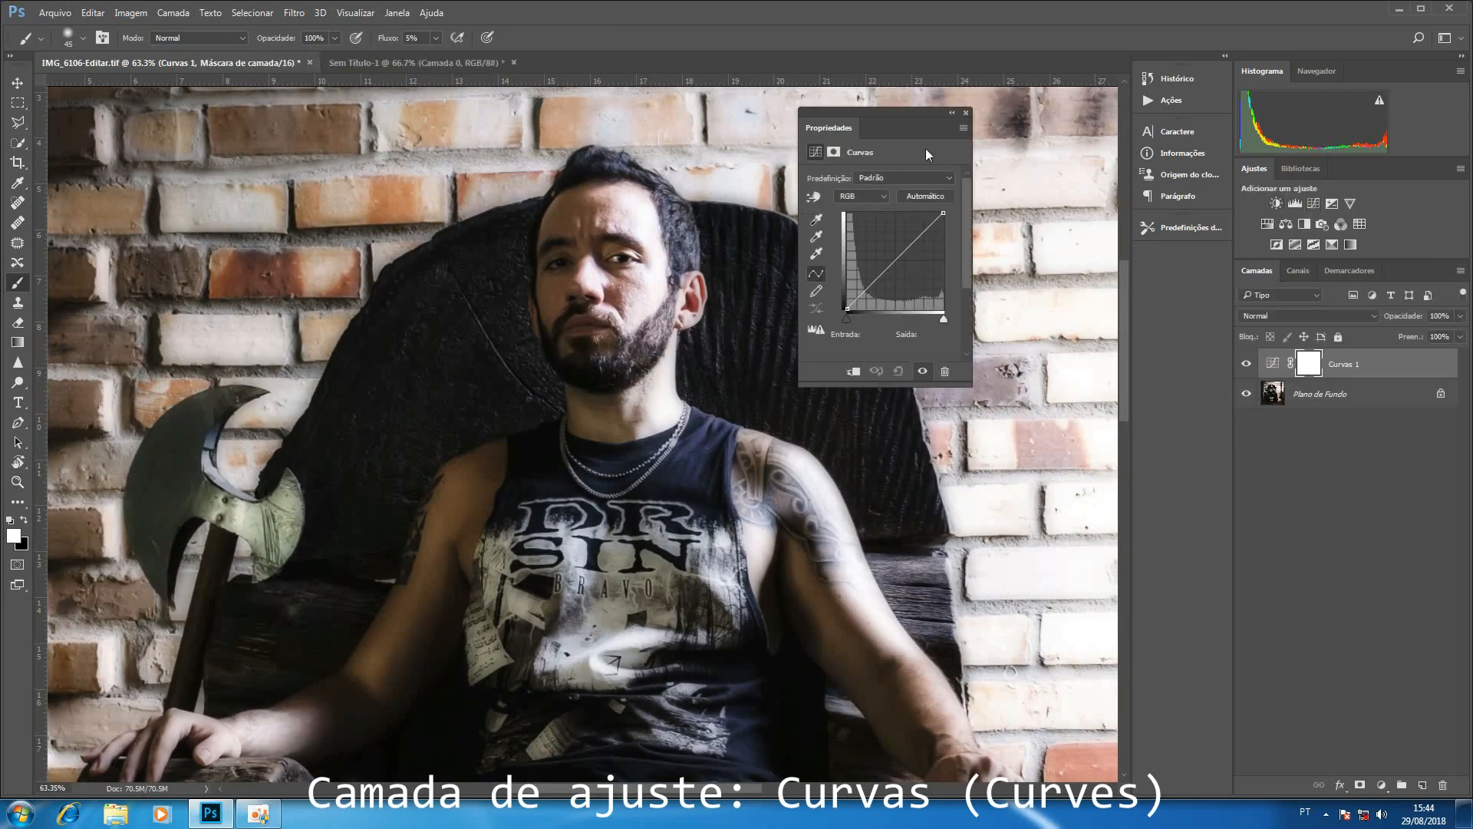
left_click_drag(902, 253, 896, 245)
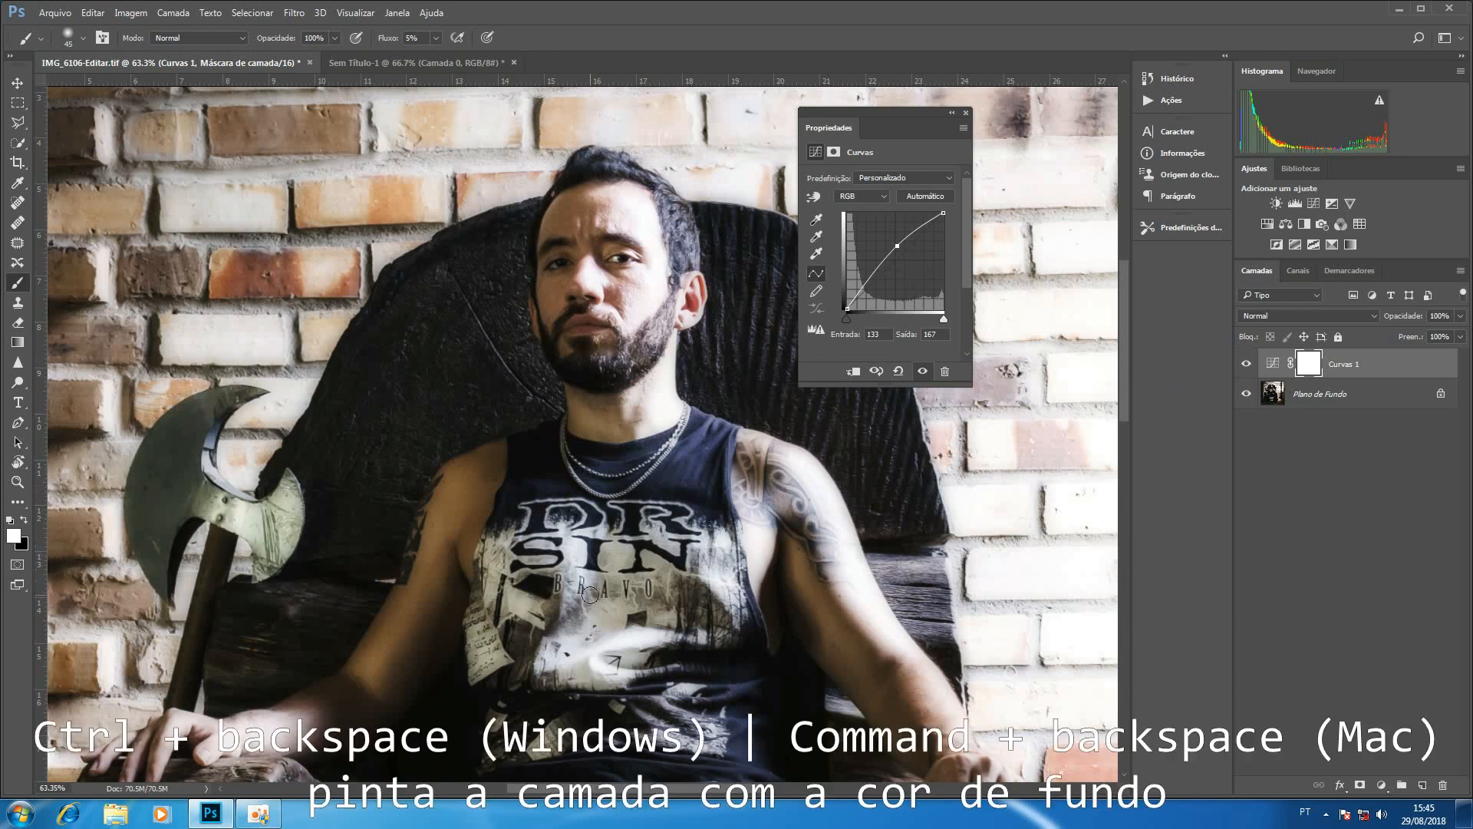
key("ctrl+BackSpace")
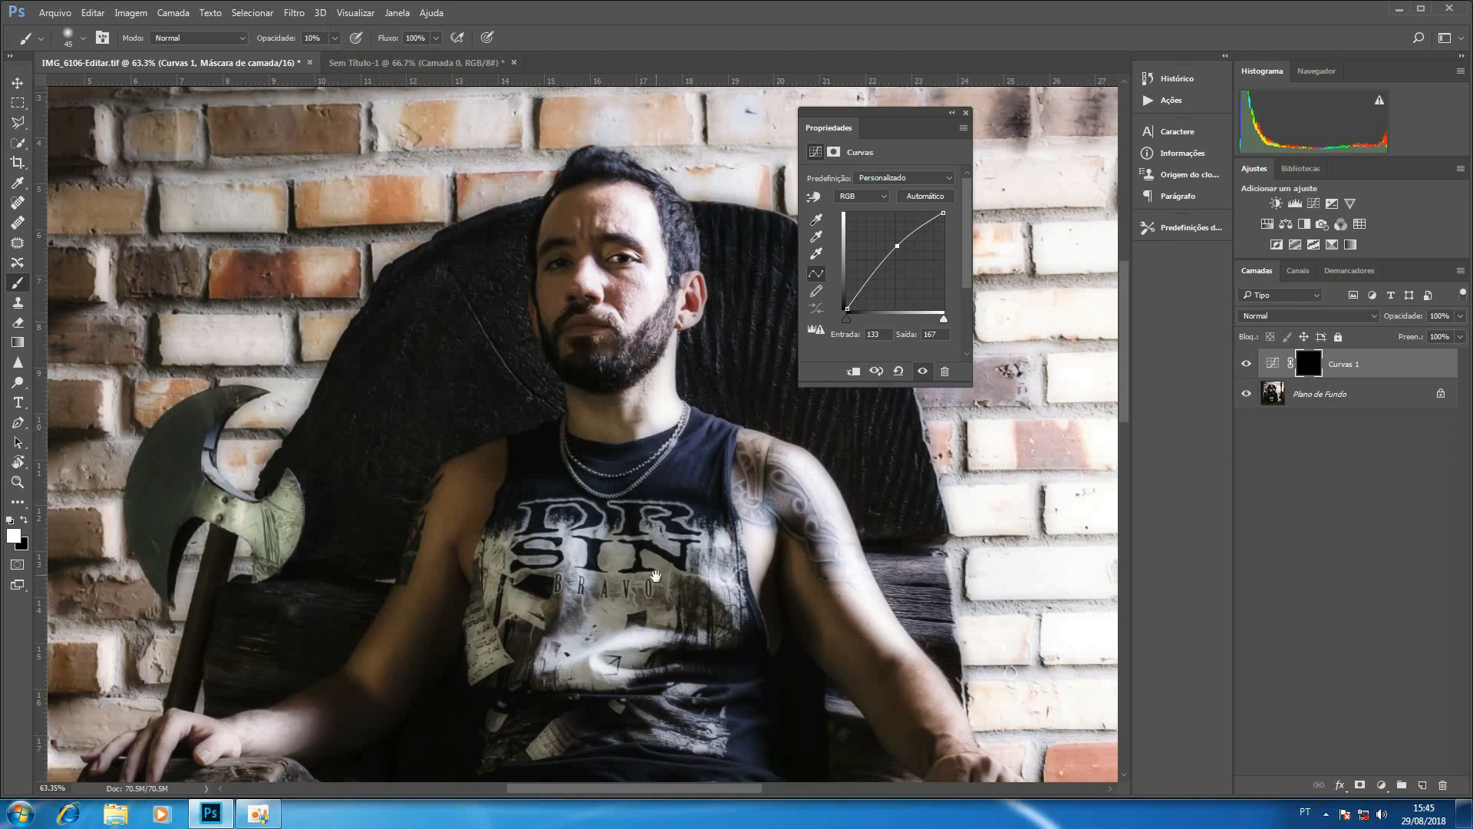
Set the mask brush size to 25 px and compare the photo with the Curvas 1 layer hidden and shown.
mouse_move(637, 518)
left_mouse_down()
mouse_move(696, 469)
mouse_move(701, 439)
left_mouse_up()
key("bracketright")
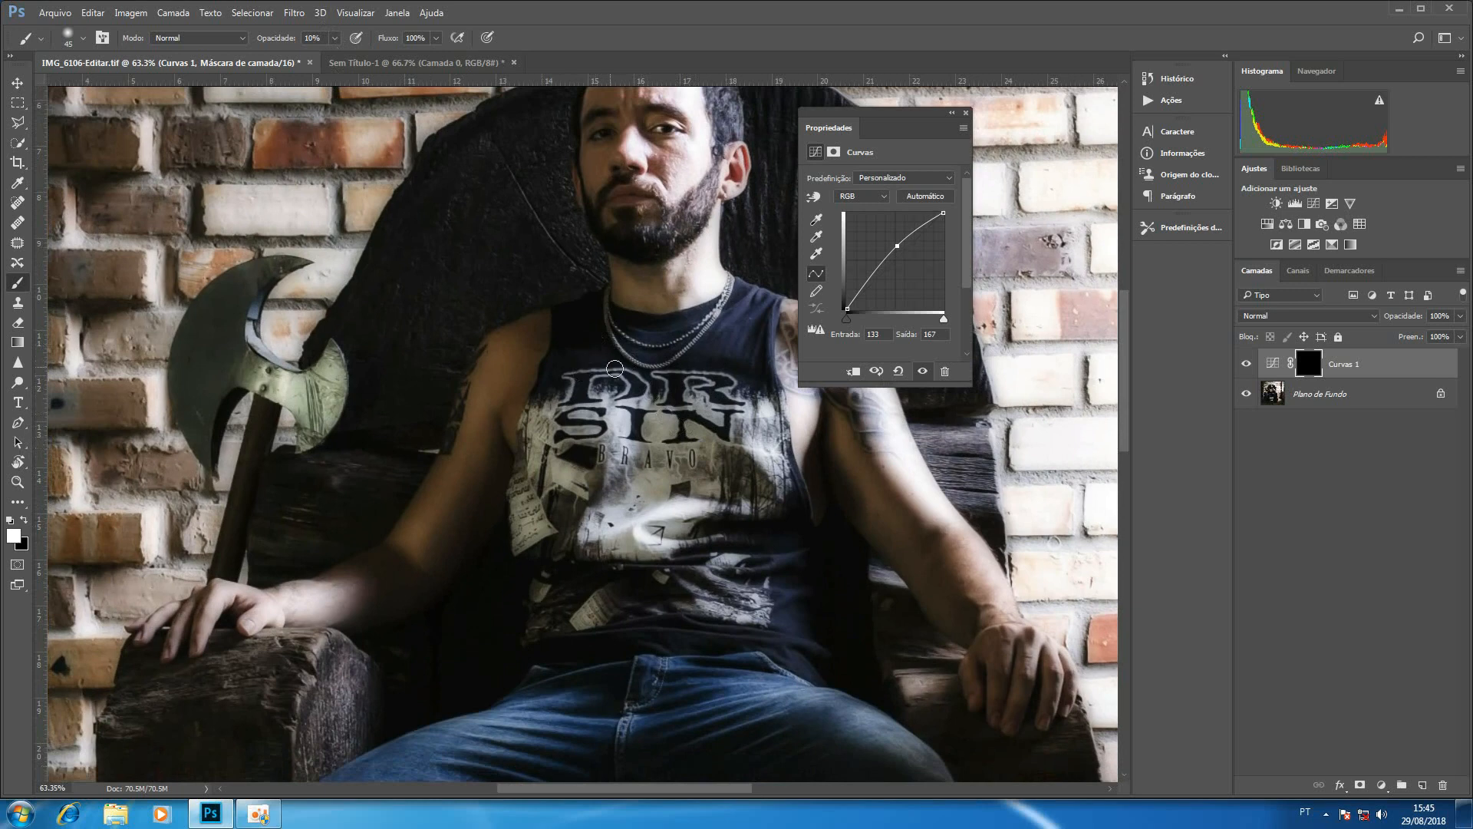
key("bracketleft")
key("bracketleft")
key("bracketleft")
key("bracketleft")
key("bracketleft")
left_click(1247, 365)
left_click(1247, 365)
Brighten the Curvas 1 curve to input 111 and output 183, and compare the photo with and without it.
left_click_drag(897, 246, 889, 240)
left_click(1247, 365)
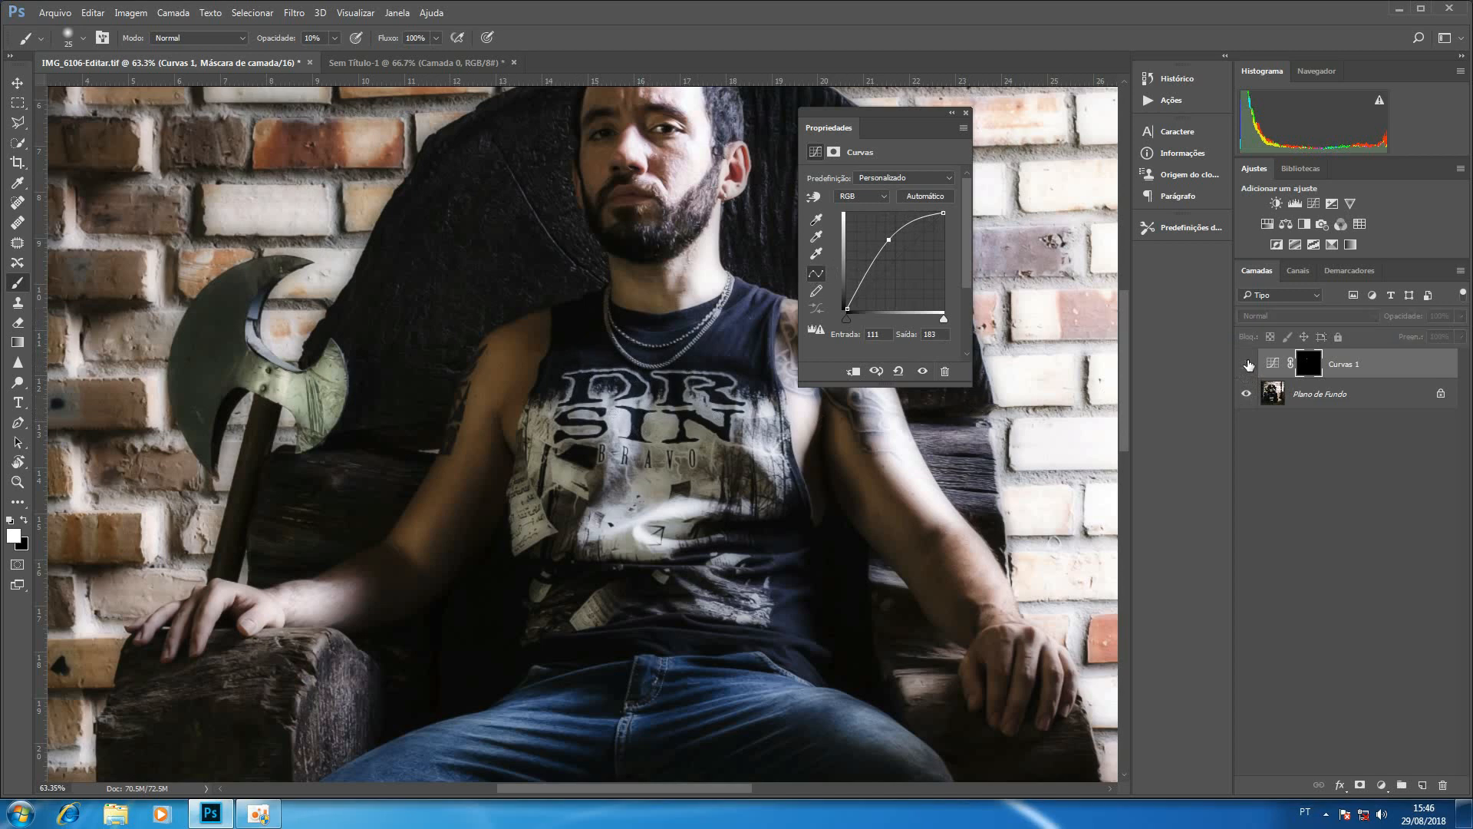
left_click(1247, 365)
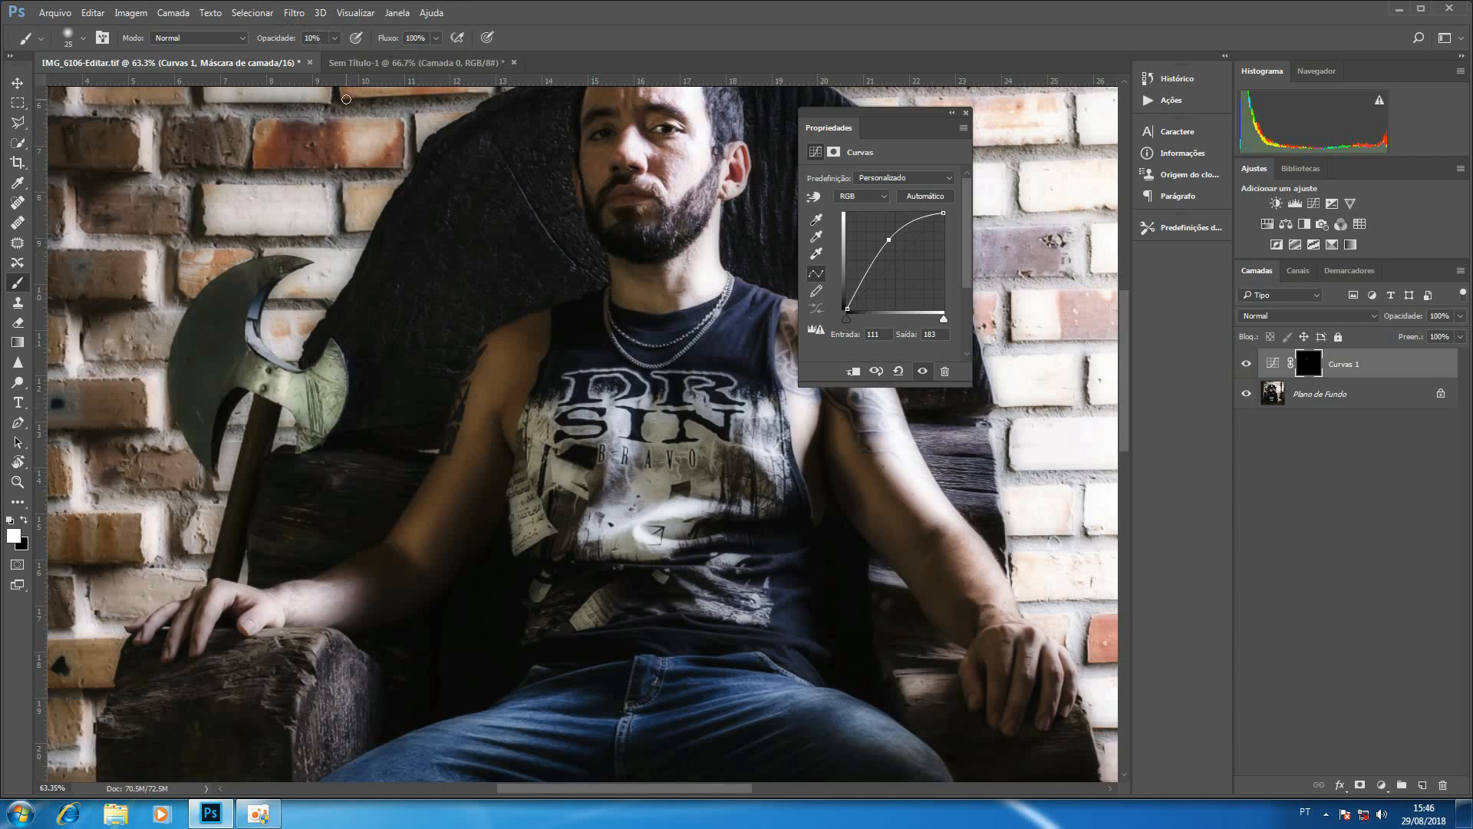
Set the brush to 100% opacity and 10% flow, and recheck the photo with Curvas 1 off and on.
key("0")
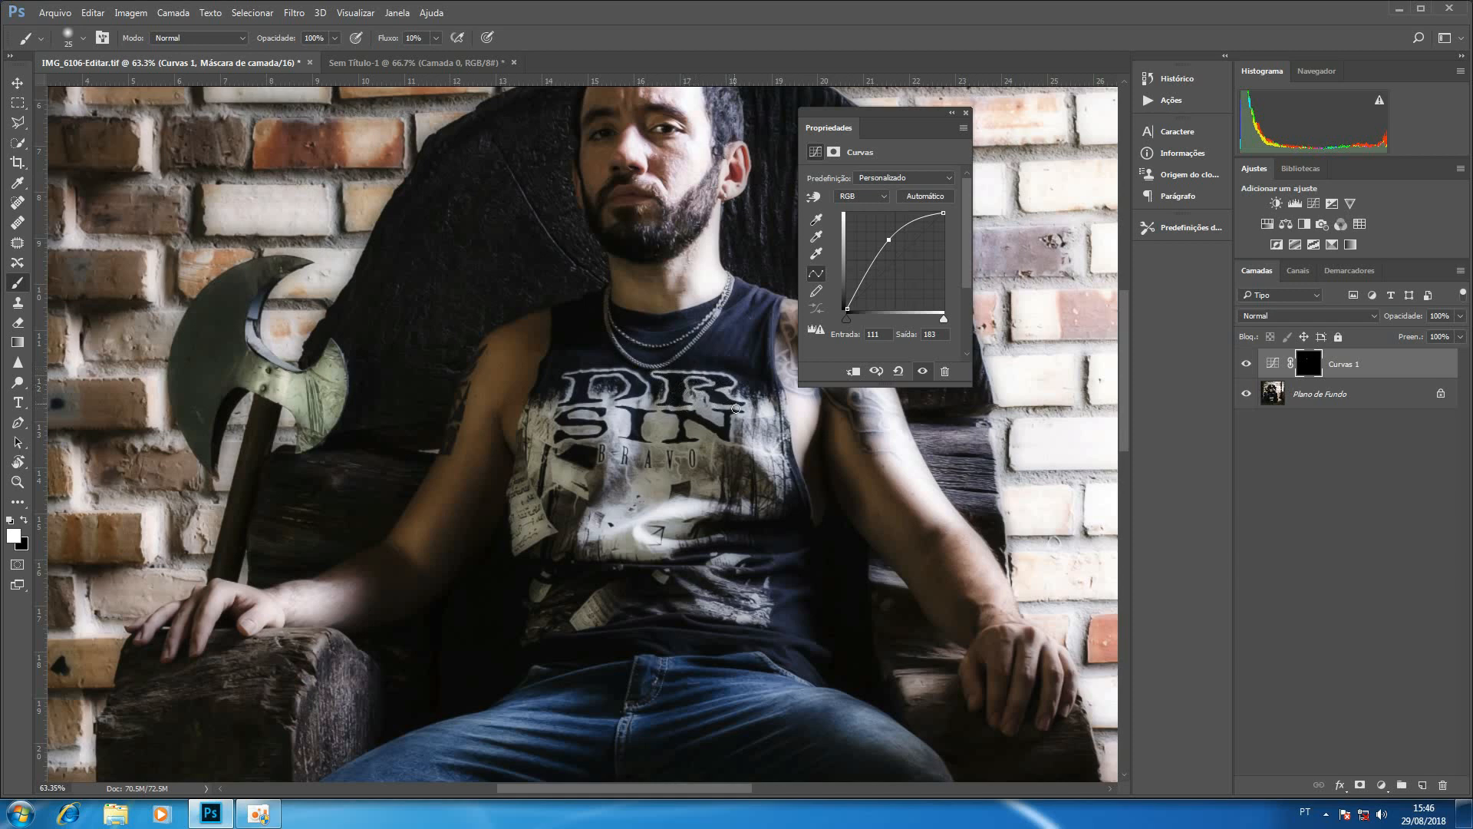
left_click(1246, 364)
left_click(1246, 364)
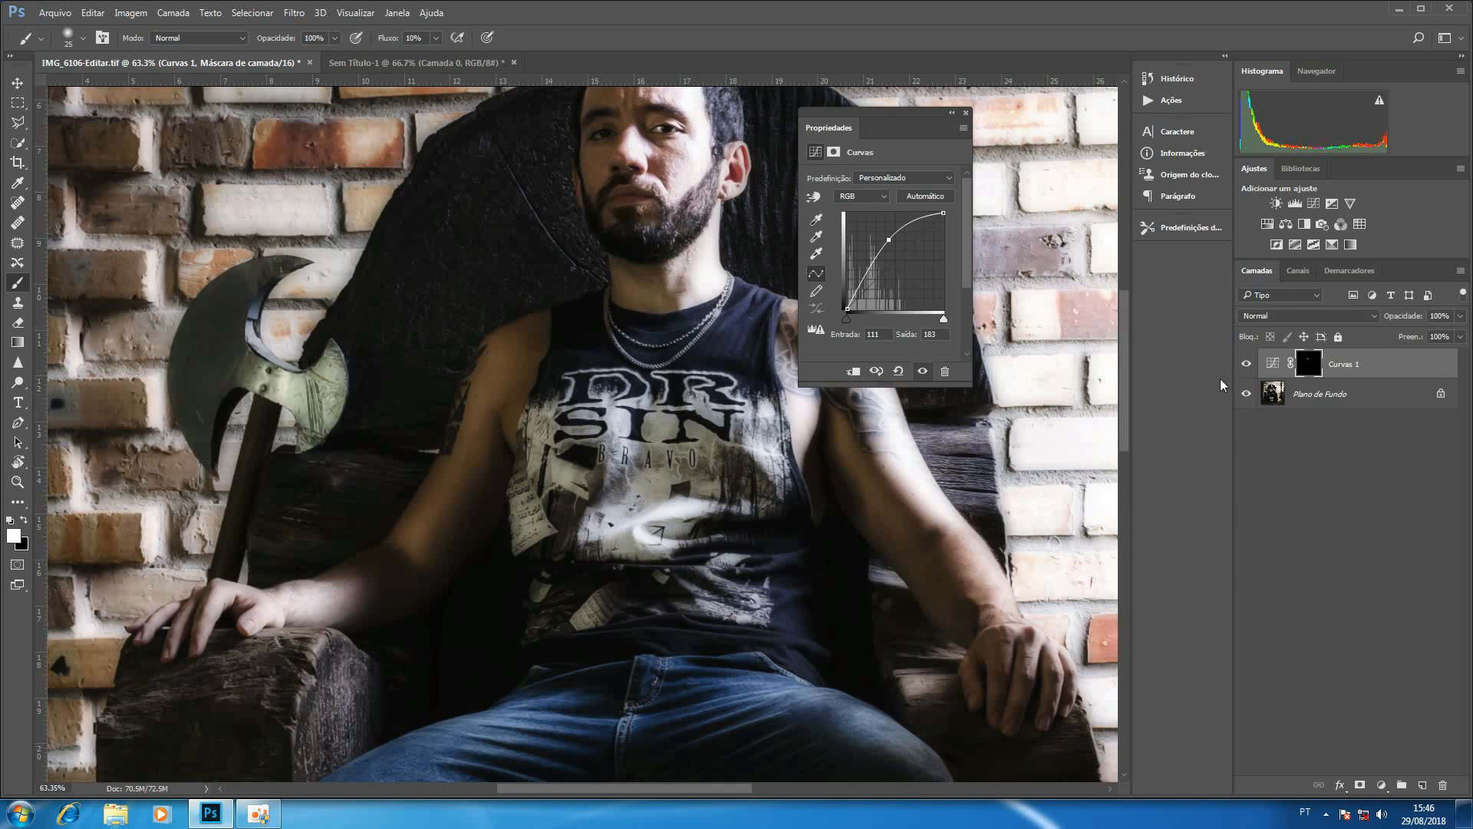
Add a second Curves adjustment lowering input 149 to output 118 and fill its mask with black.
left_click(1314, 204)
left_click_drag(901, 253, 903, 264)
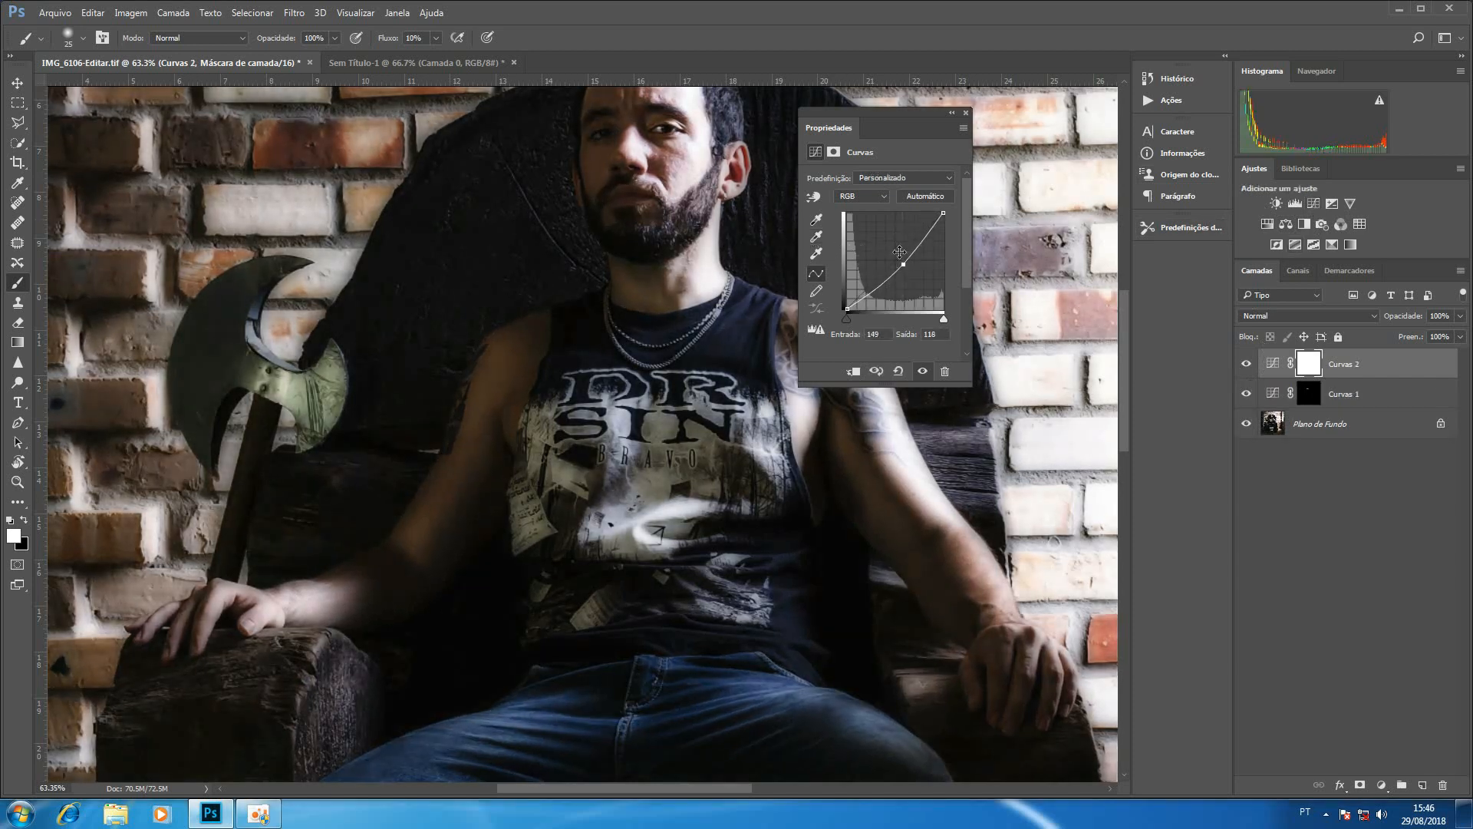
key("ctrl+BackSpace")
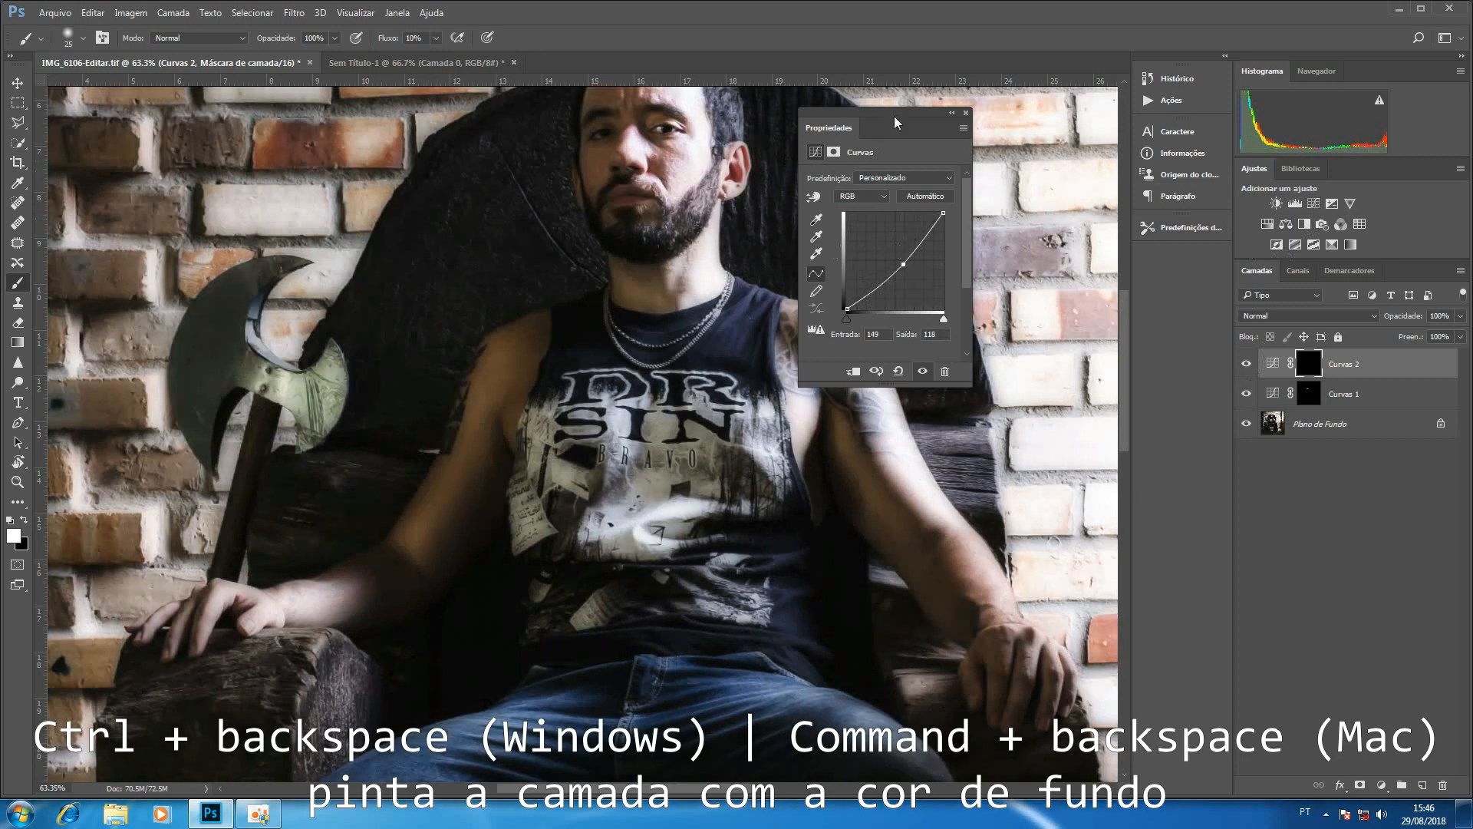
Uncover the tattooed shoulder, enlarge the brush, and paint white on the Curvas 2 mask along the bearded cheek's edge.
left_click_drag(895, 122, 1002, 185)
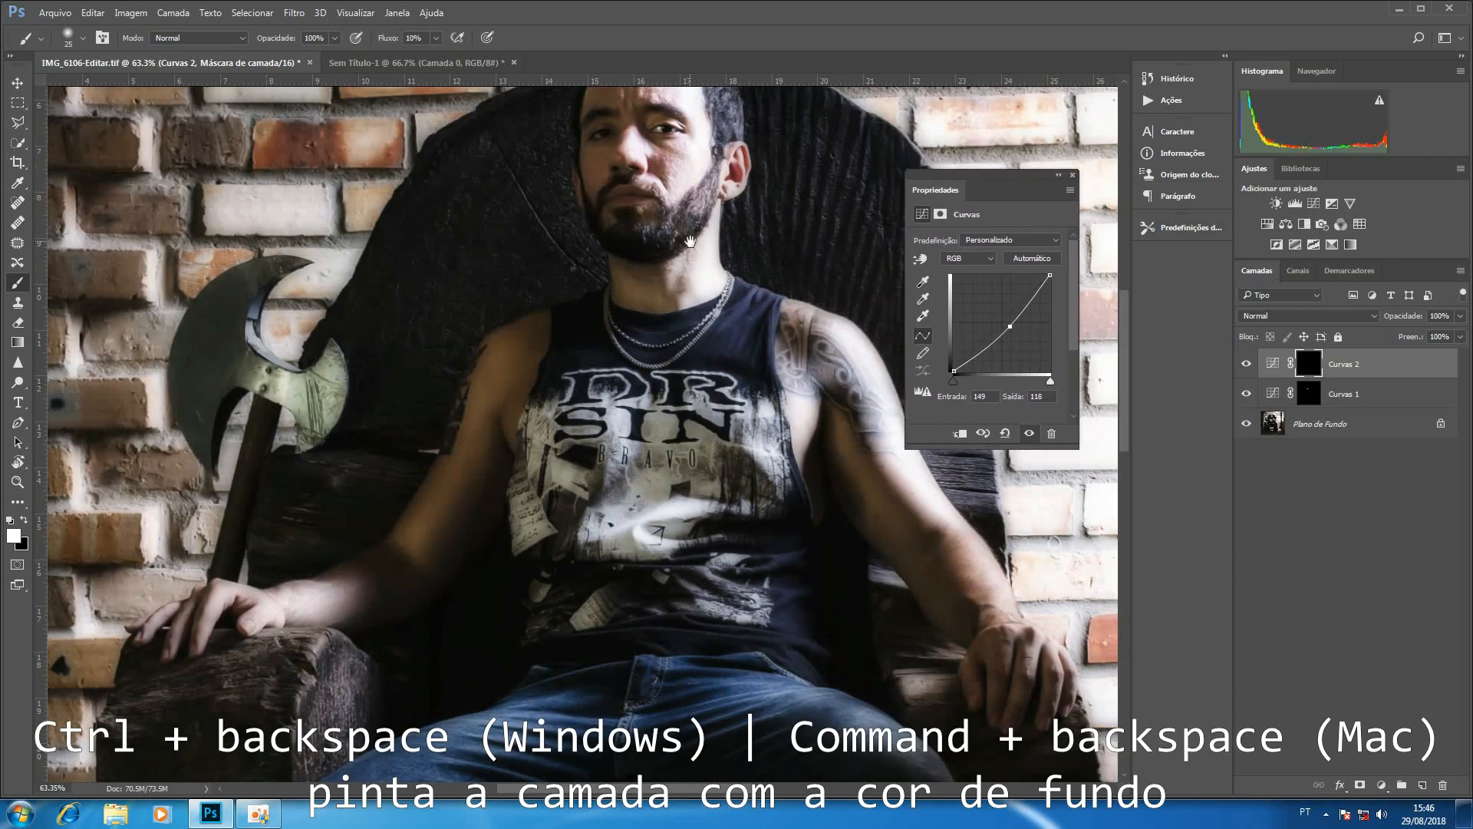
left_click_drag(689, 242, 733, 340)
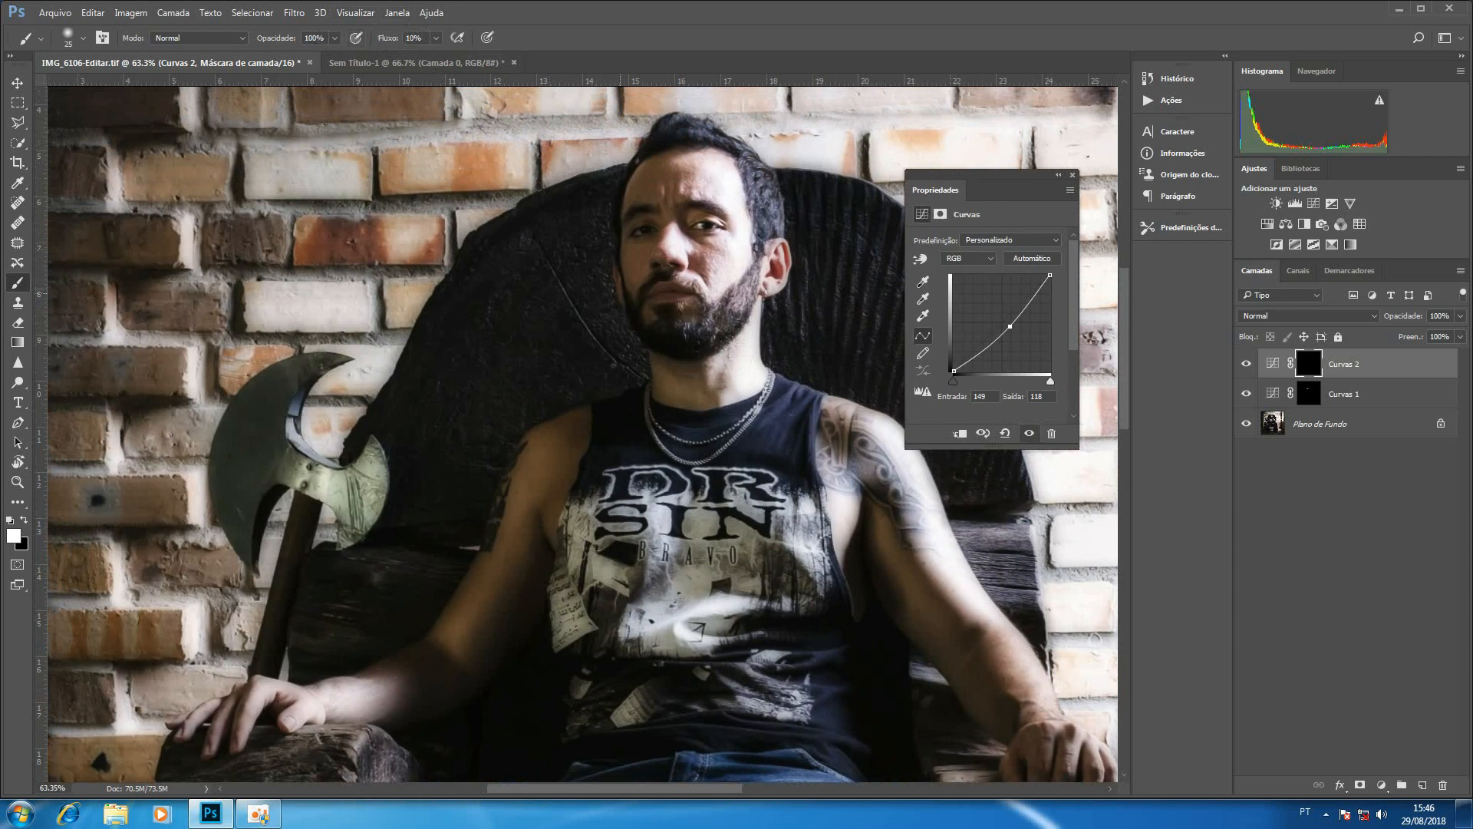
key("]")
key("]")
key("]")
key("]")
key("]")
key("]")
left_click_drag(628, 283, 638, 292)
Darken part of the tattooed shoulder by painting white on the Curvas 2 mask with a 30 px brush.
key("]")
key("]")
key("[")
key("[")
key("[")
key("[")
key("[")
mouse_move(887, 456)
left_mouse_down()
mouse_move(894, 488)
mouse_move(869, 467)
mouse_move(902, 496)
mouse_move(907, 540)
mouse_move(900, 459)
mouse_move(897, 473)
mouse_move(862, 436)
mouse_move(837, 468)
mouse_move(827, 410)
mouse_move(838, 453)
mouse_move(849, 428)
mouse_move(827, 485)
mouse_move(847, 493)
mouse_move(871, 458)
left_mouse_up()
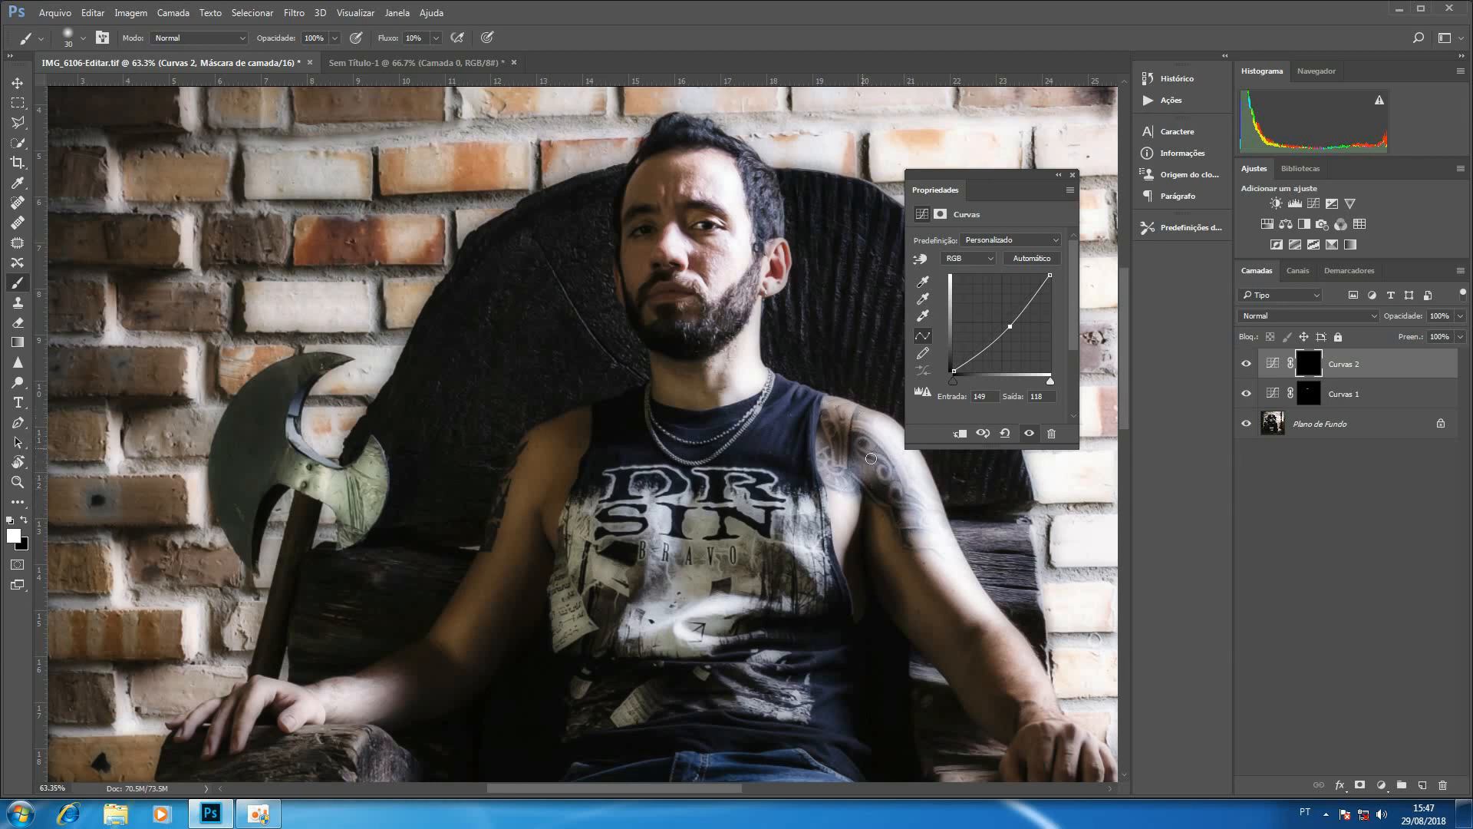
Compare the photo with the Curvas 2 layer hidden and shown, and collapse the curve properties.
left_click(1247, 364)
left_click(1248, 365)
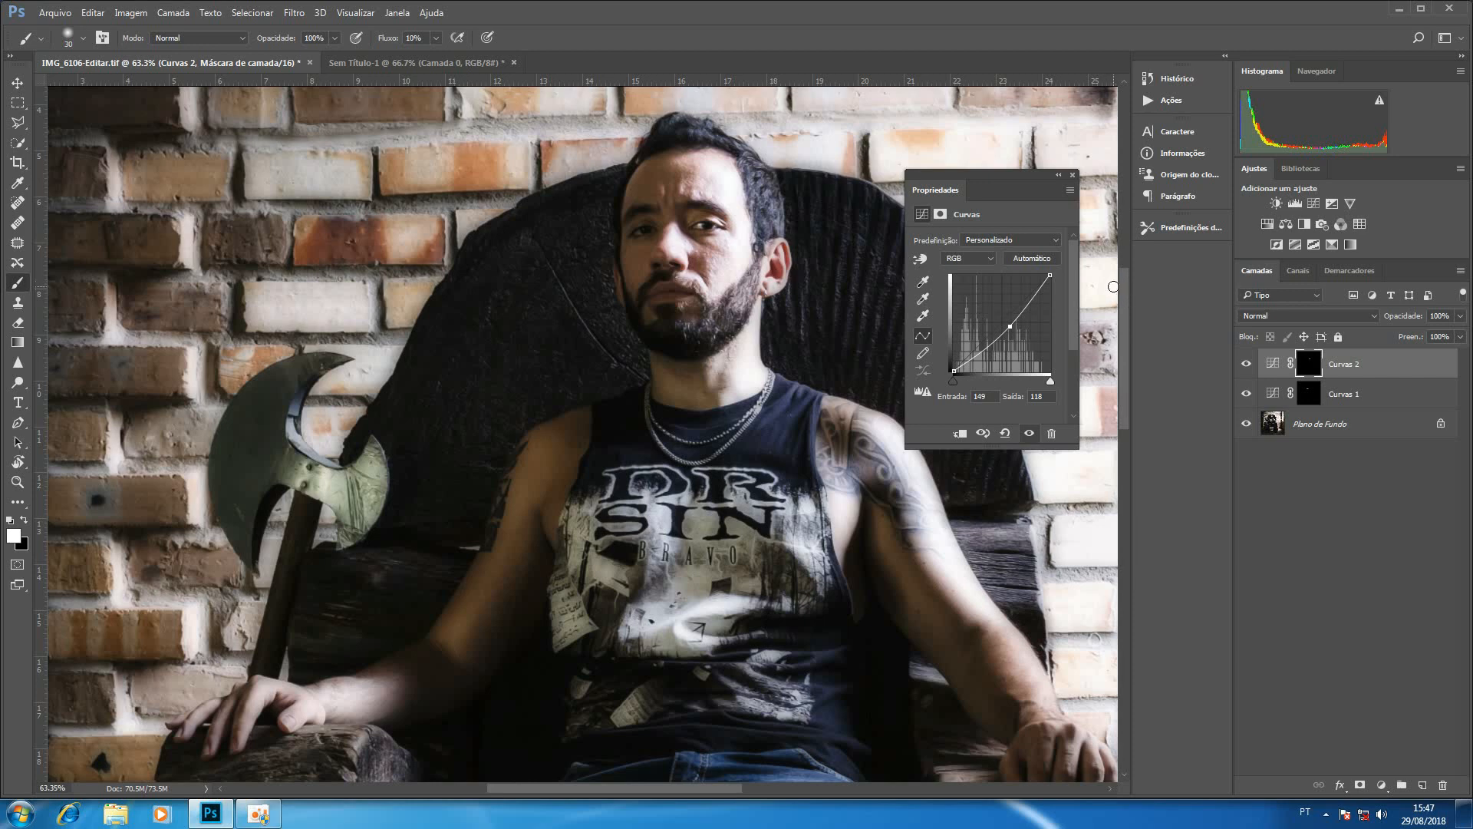
left_click(1058, 176)
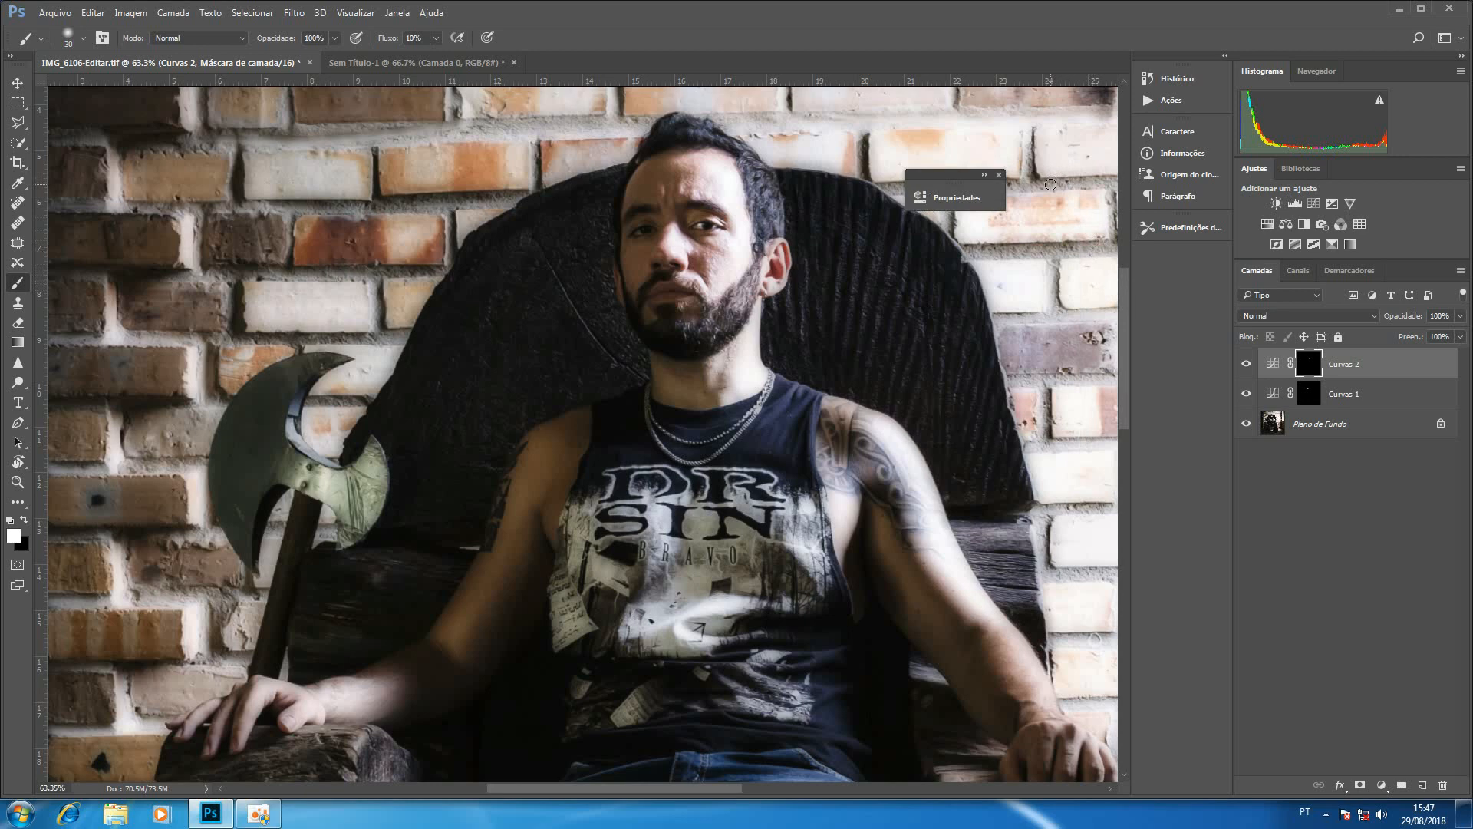